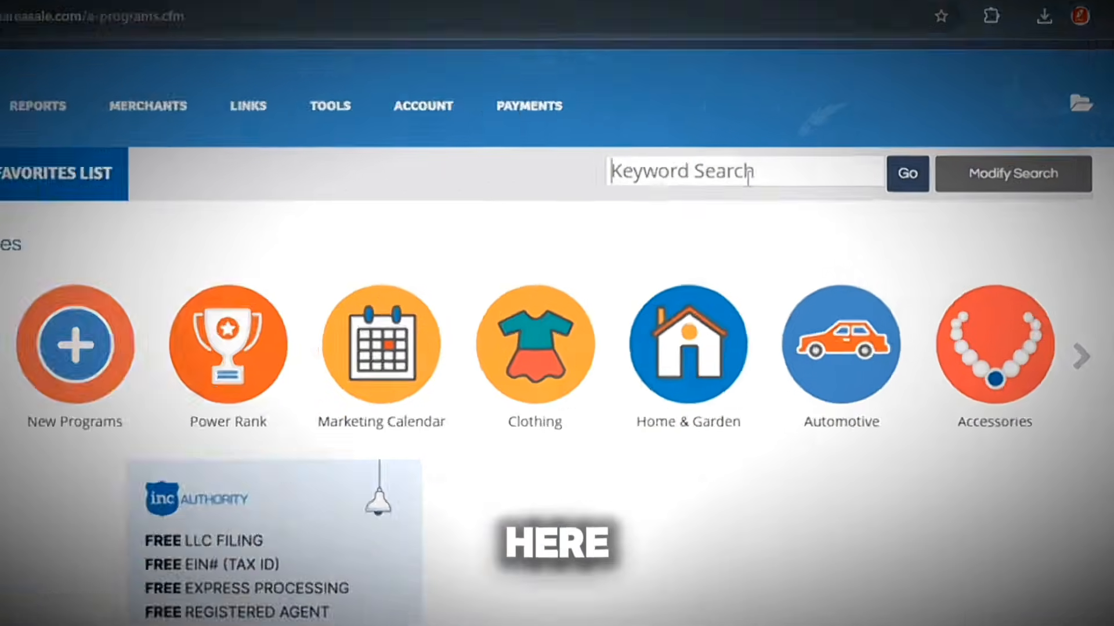
Search the merchant programs for "ai tool"
type("ai tool")
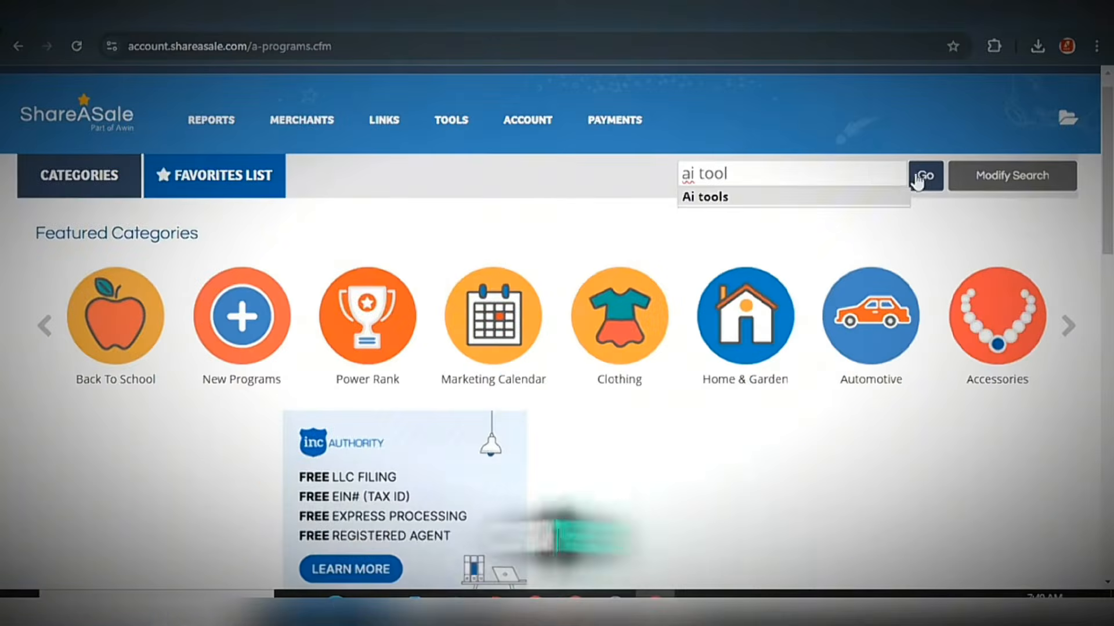
left_click(857, 174)
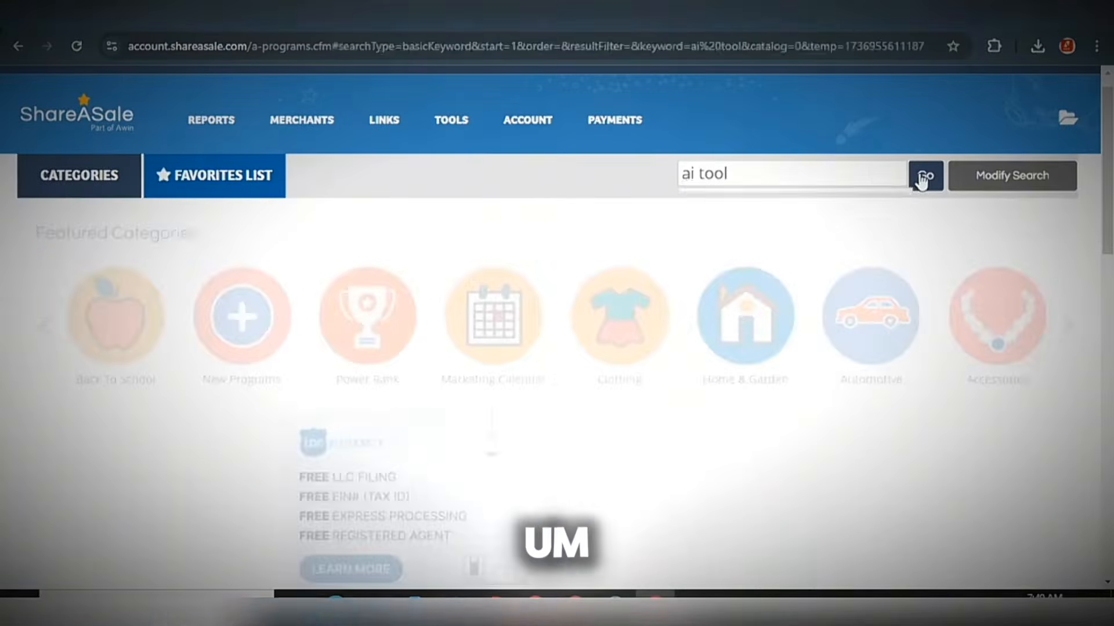
Examine the AI tool merchants in the results for commission rates, EPC and whether each program can be joined or offers links
scroll(853, 261, "down", 3)
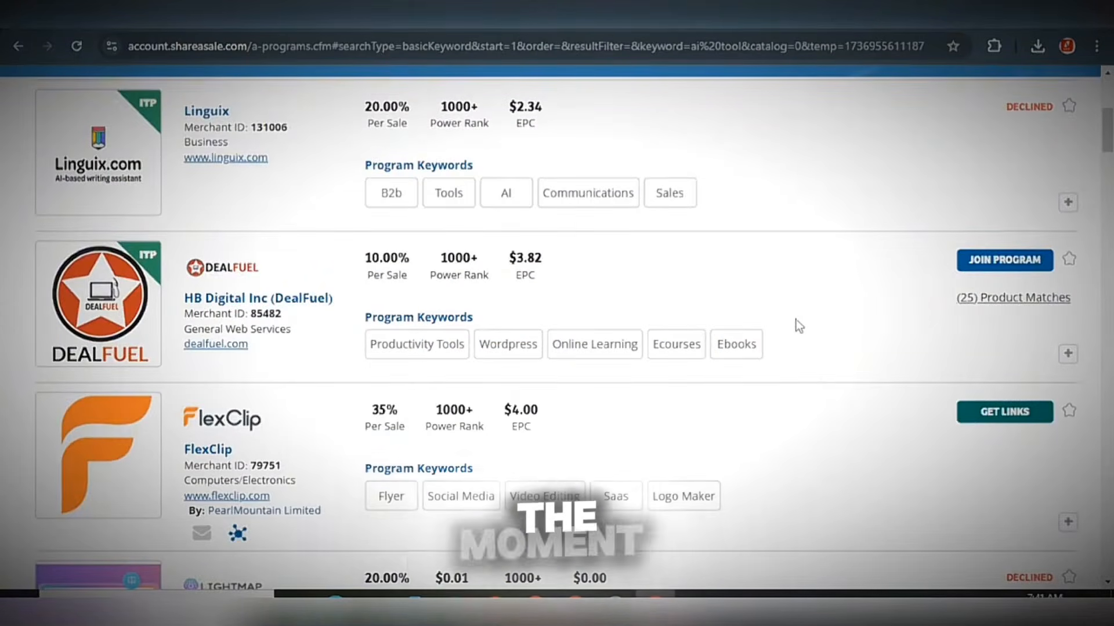
scroll(799, 326, "down", 1)
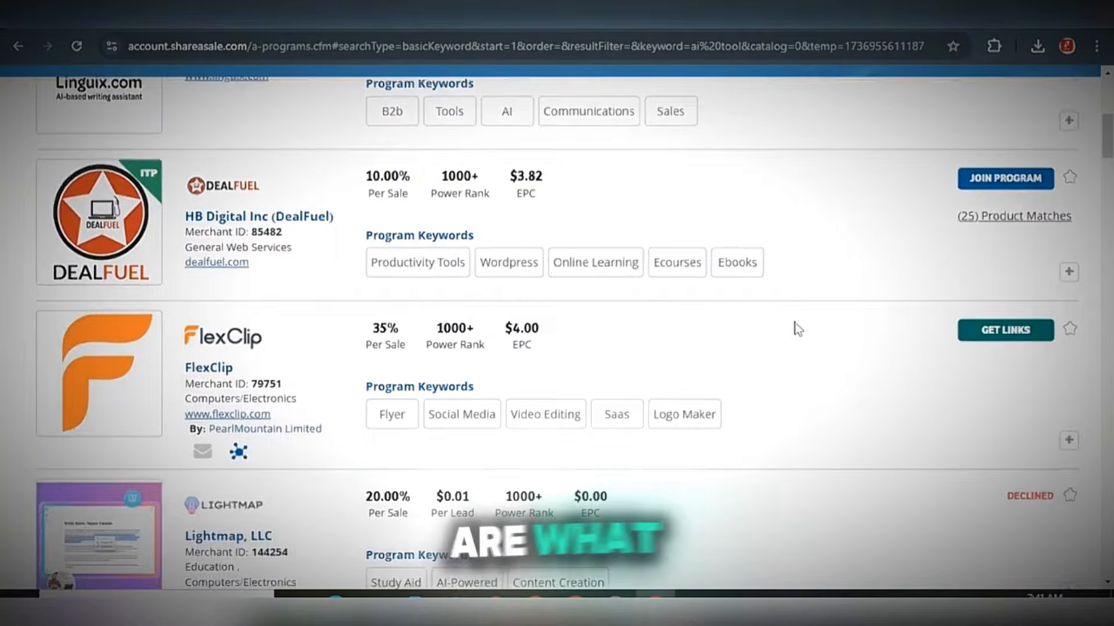
scroll(795, 322, "down", 1)
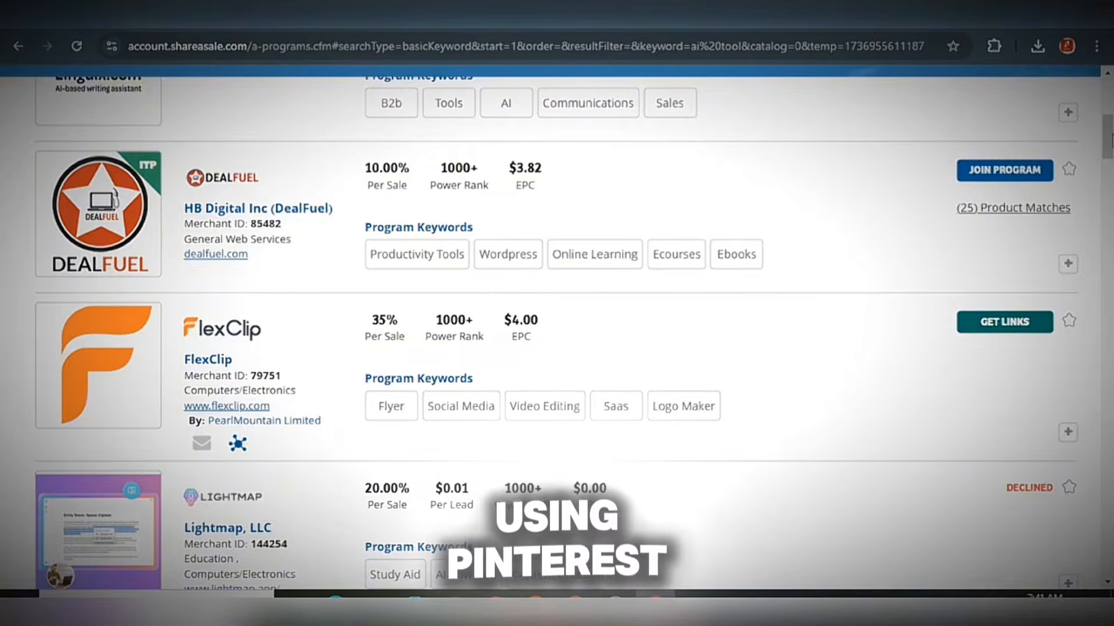
scroll(1109, 139, "down", 8)
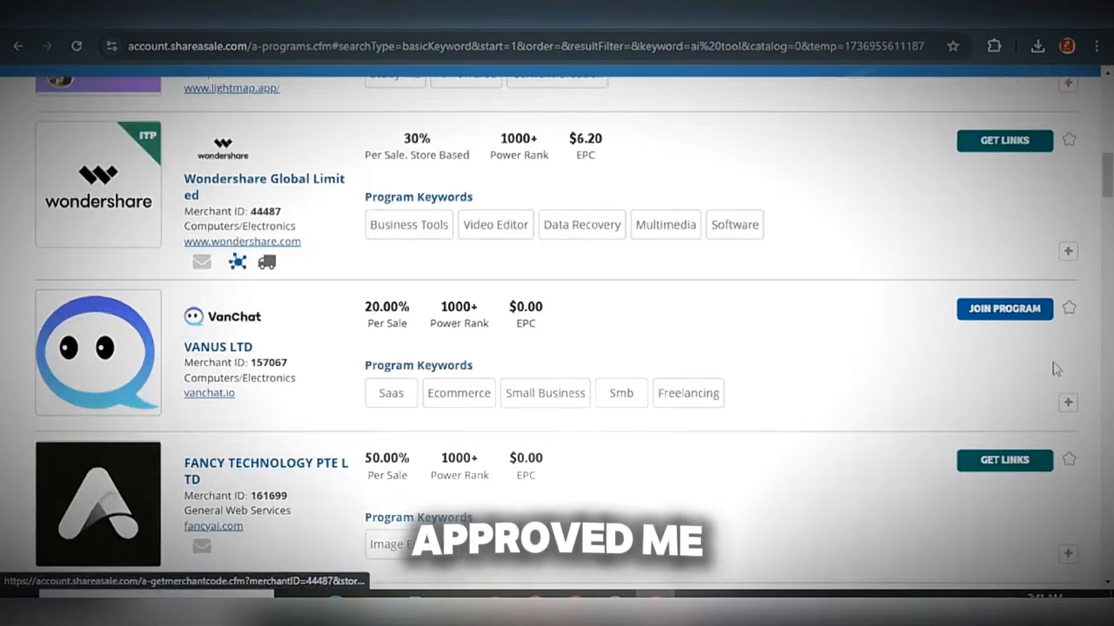
scroll(950, 411, "up", 3)
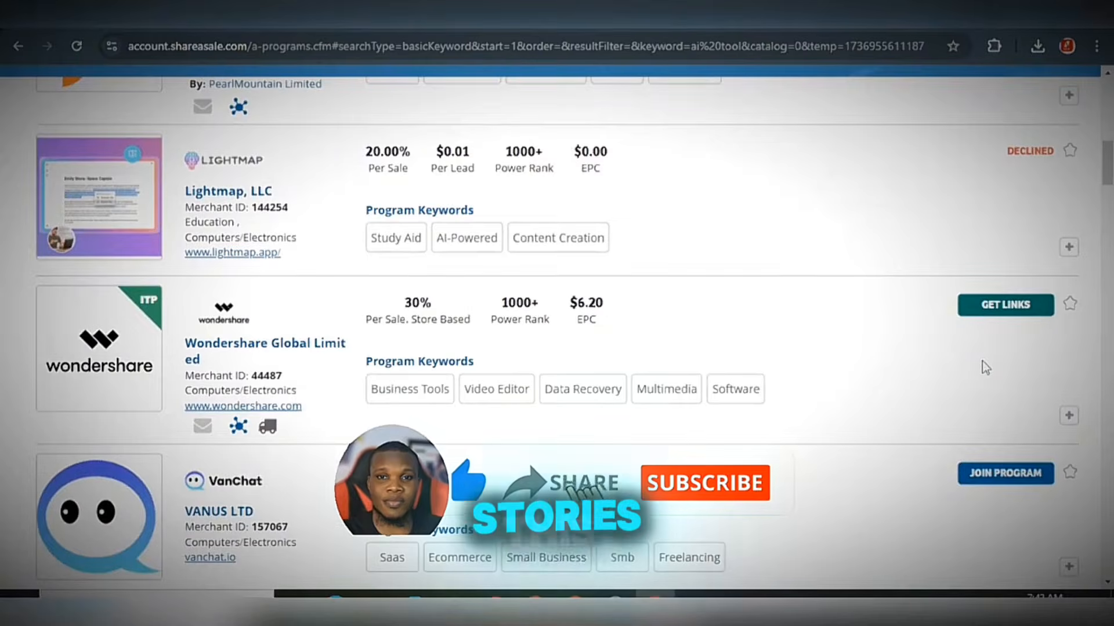
scroll(984, 367, "down", 9)
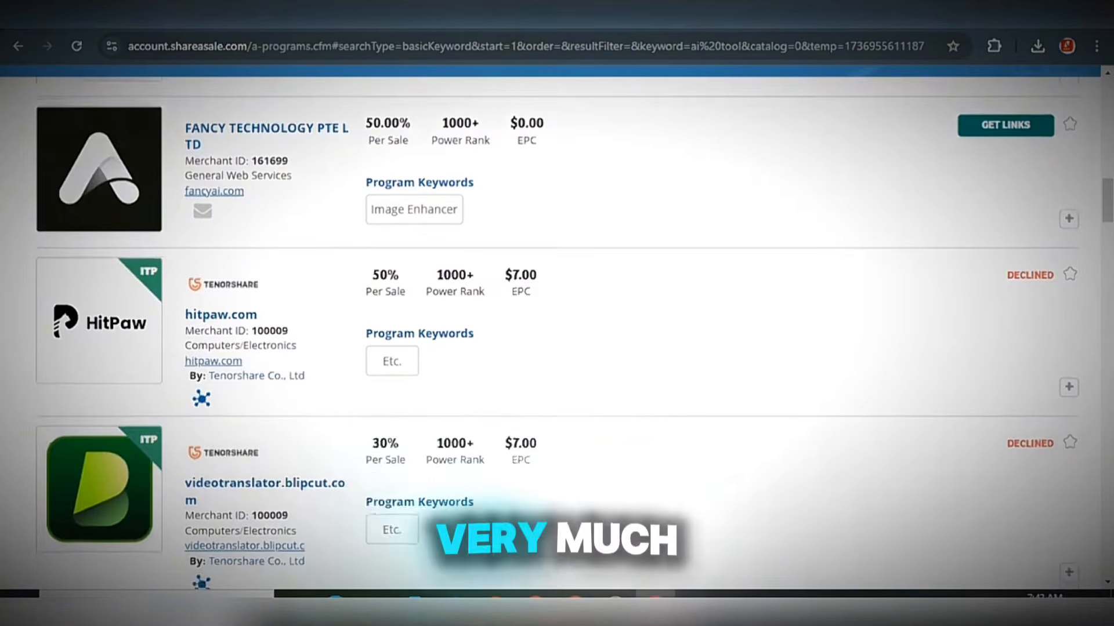
scroll(1098, 292, "down", 18)
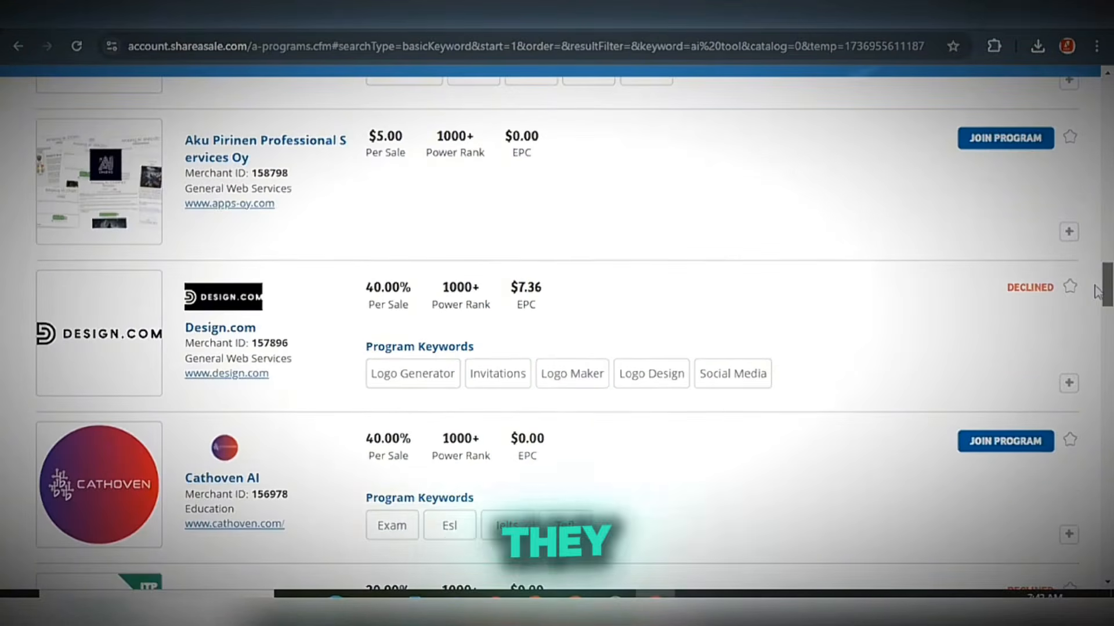
scroll(1097, 292, "down", 7)
scroll(719, 294, "up", 9)
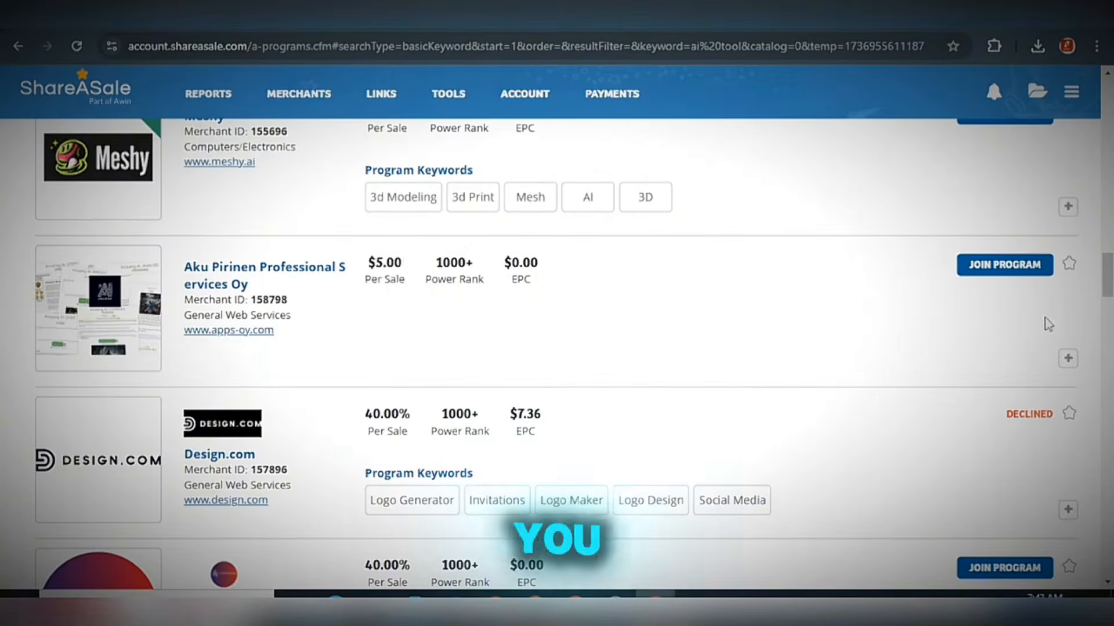
Apply to join the $5.00-per-sale merchant program listed just above Design.com, accepting its affiliate agreement, and dismiss the application notice
left_click(1013, 271)
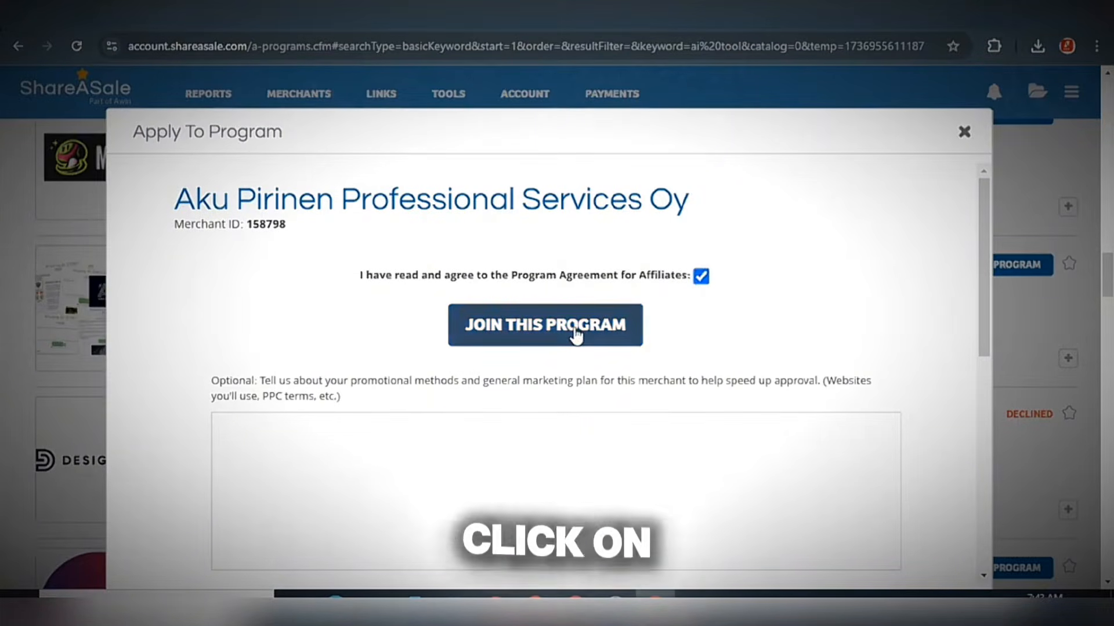
left_click(576, 335)
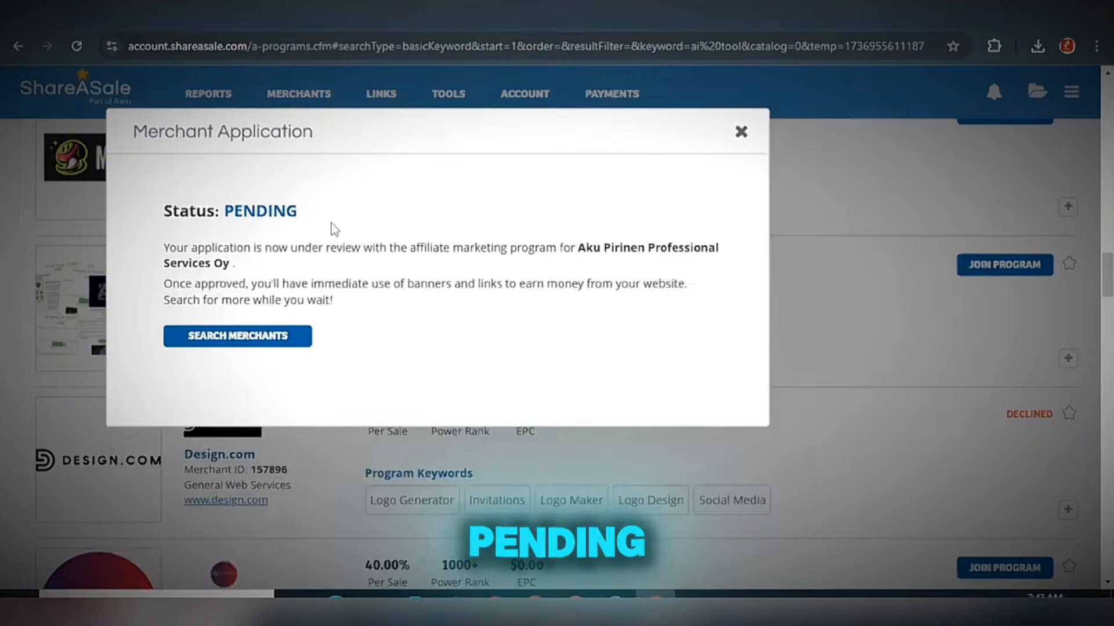
left_click_drag(334, 230, 210, 211)
left_click(326, 247)
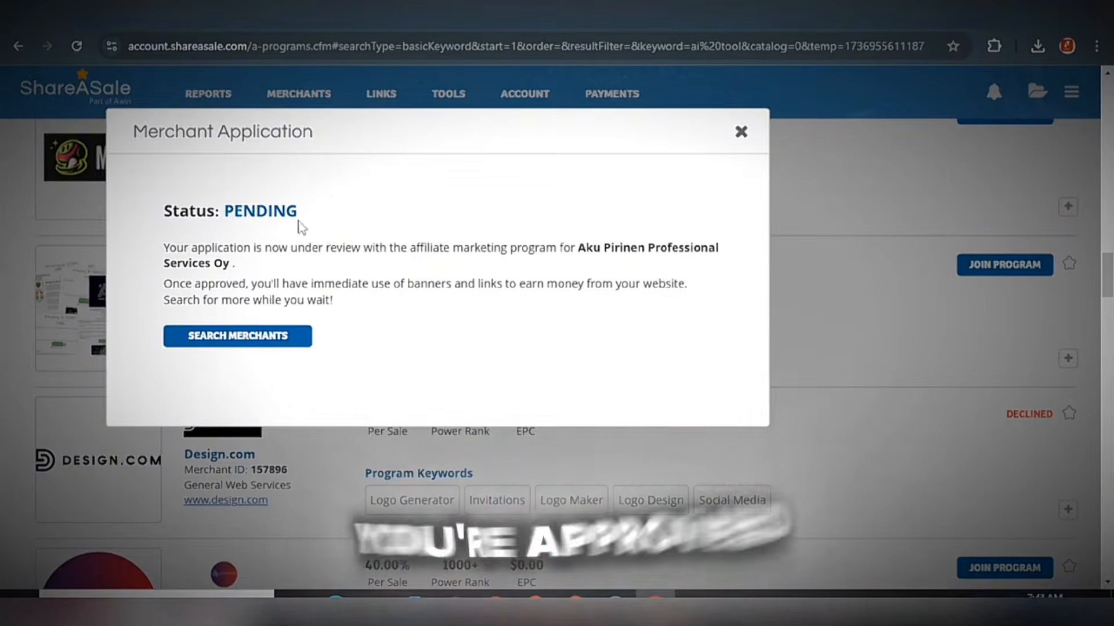
left_click(741, 133)
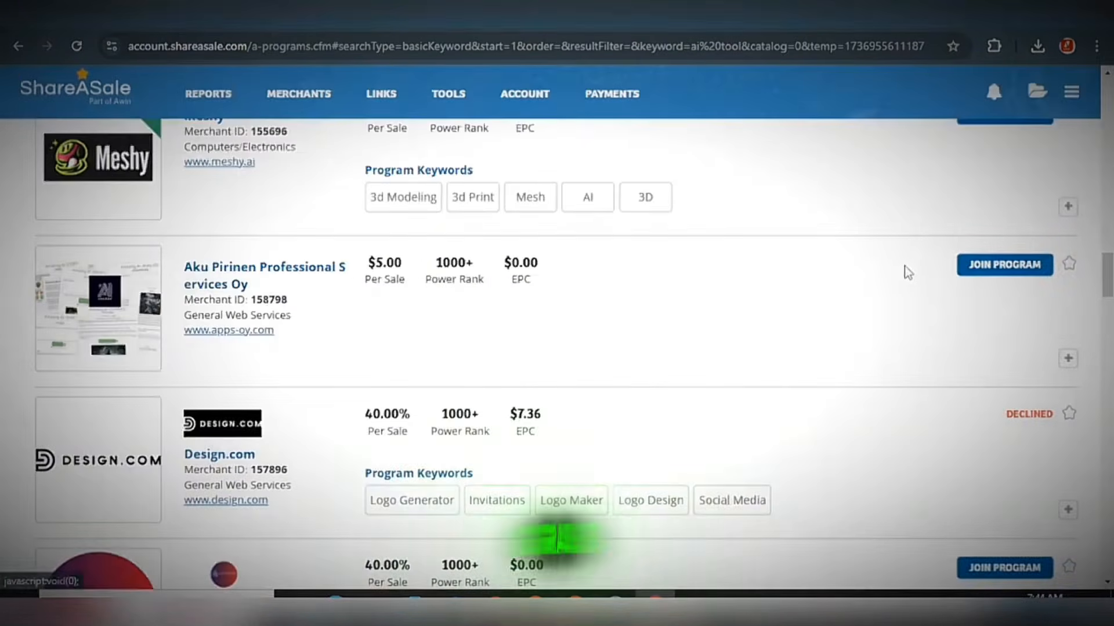
Get the links for Wondershare Global Limited from the results and copy its default affiliate link
scroll(904, 265, "down", 1)
scroll(909, 276, "up", 5)
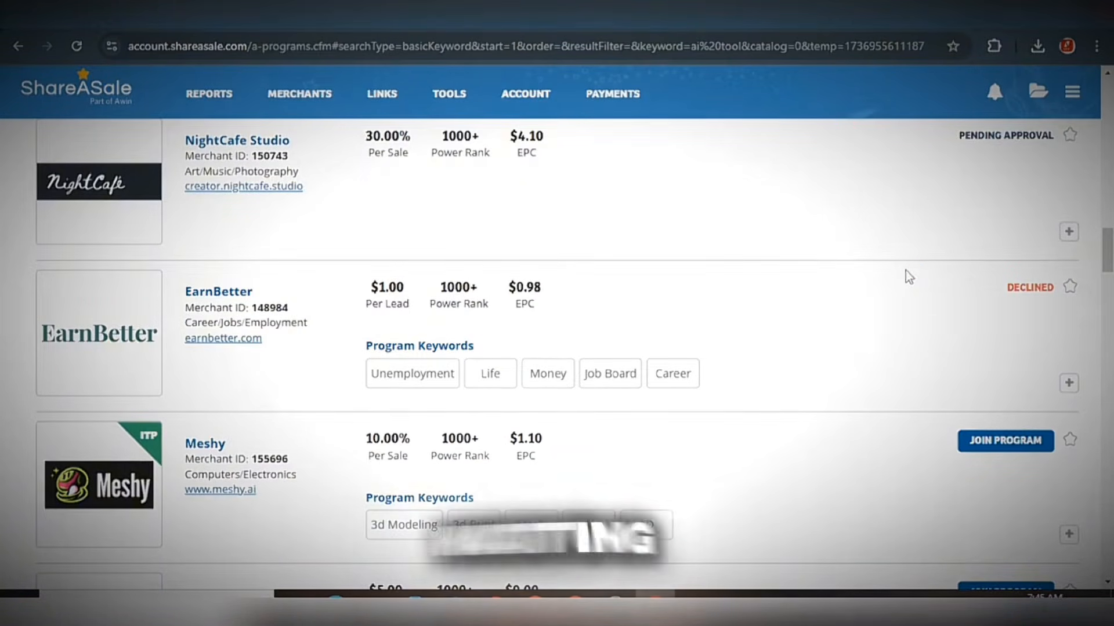
scroll(952, 240, "up", 3)
scroll(952, 239, "up", 8)
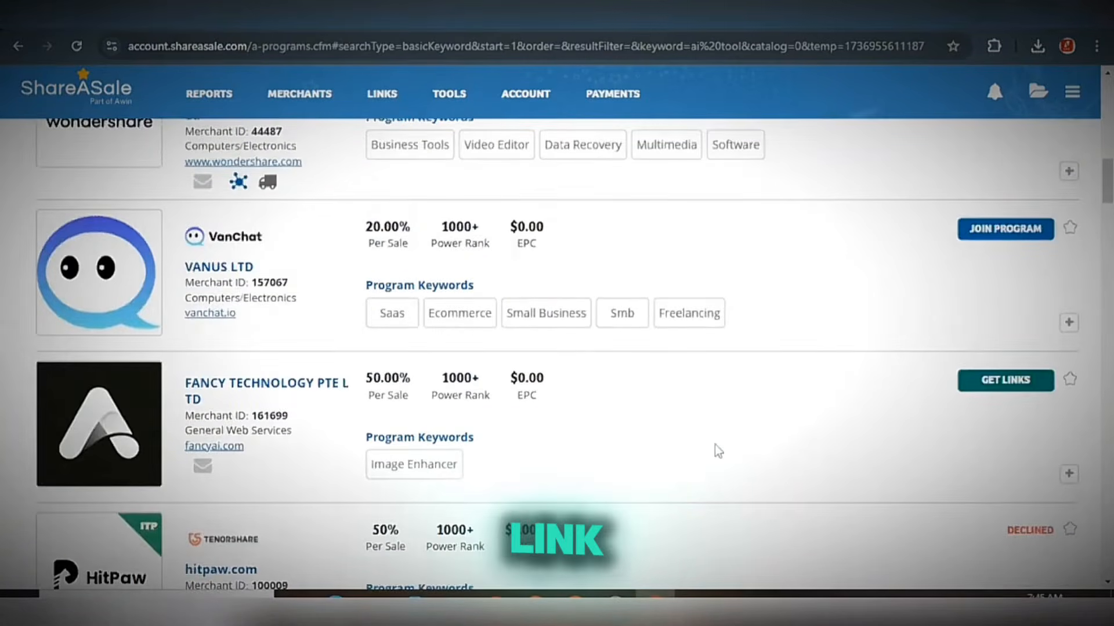
scroll(716, 450, "up", 2)
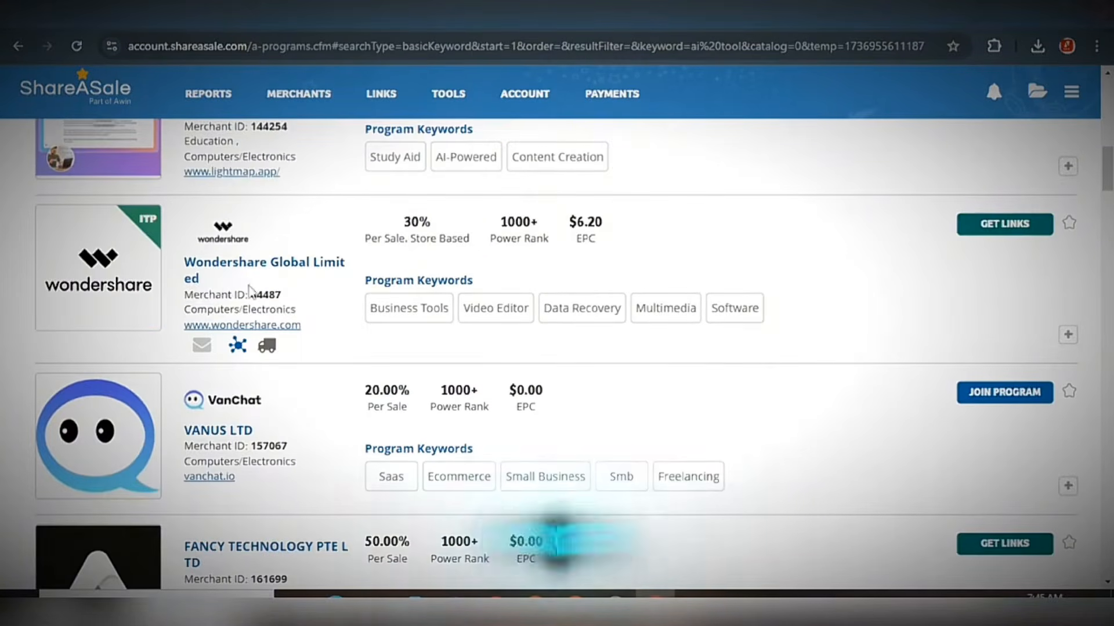
left_click(1005, 231)
left_click(423, 203)
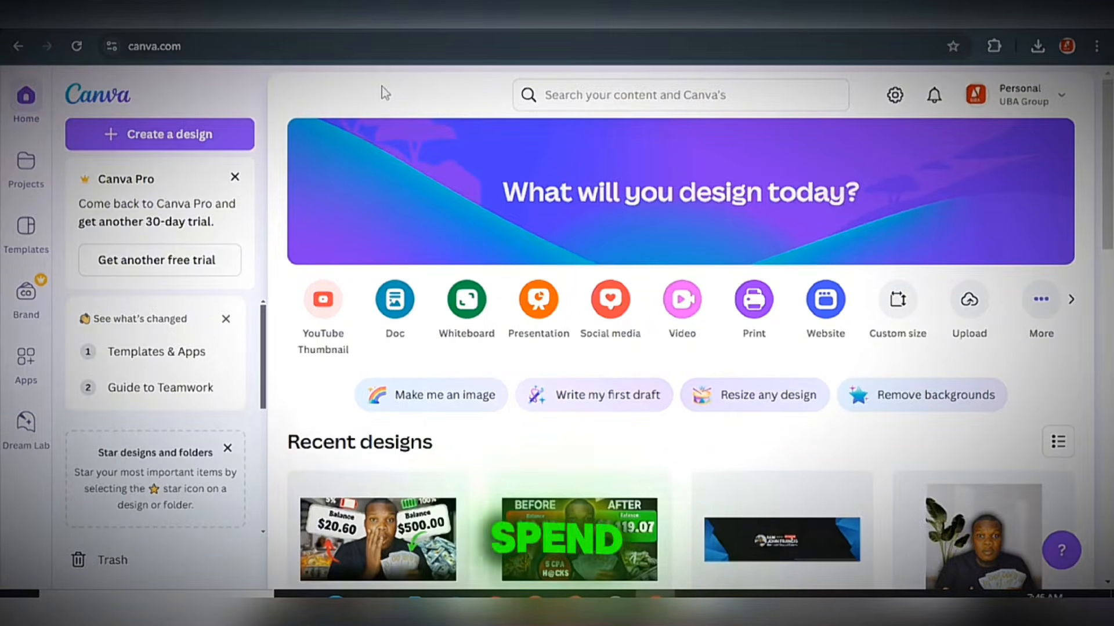
In Canva, search for "pinterest pin" and show all matching Canva templates
left_click(683, 92)
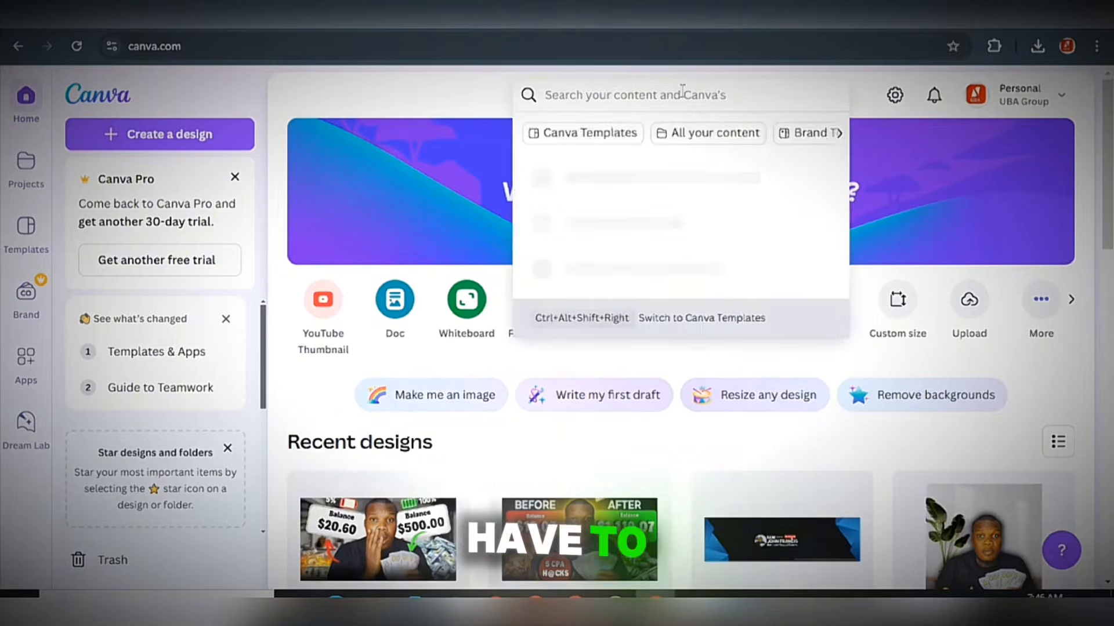
type("pin")
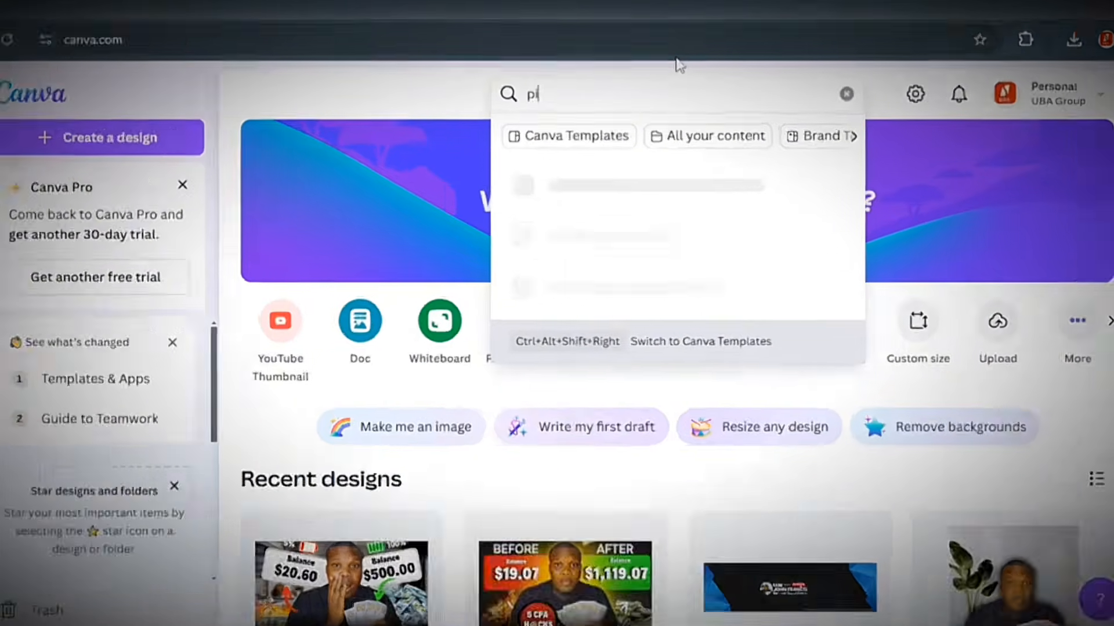
type("terest pin")
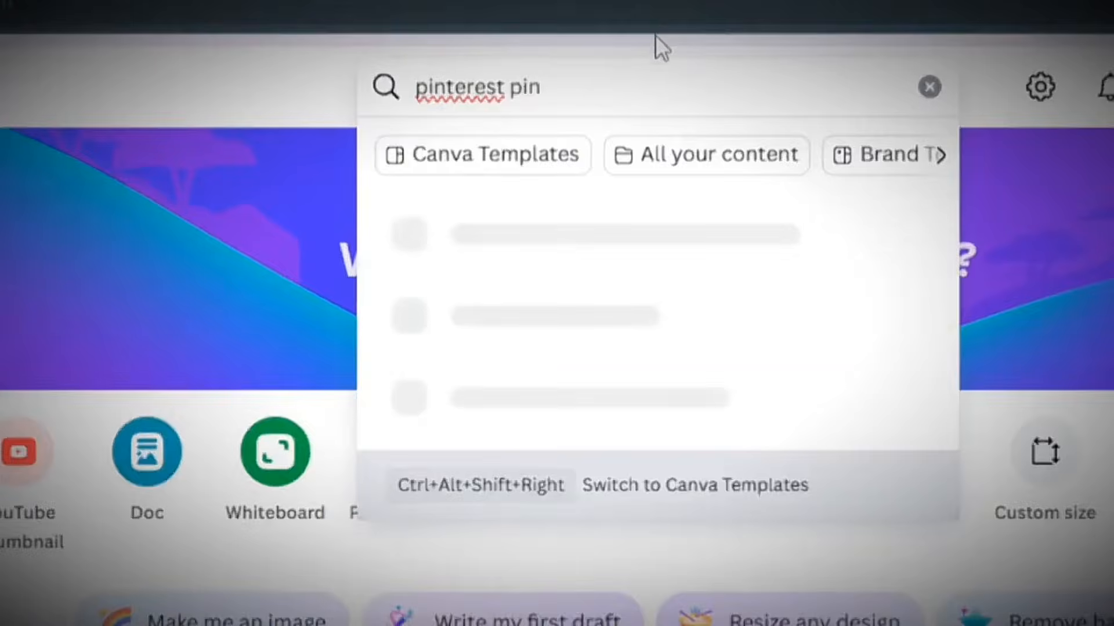
key("Return")
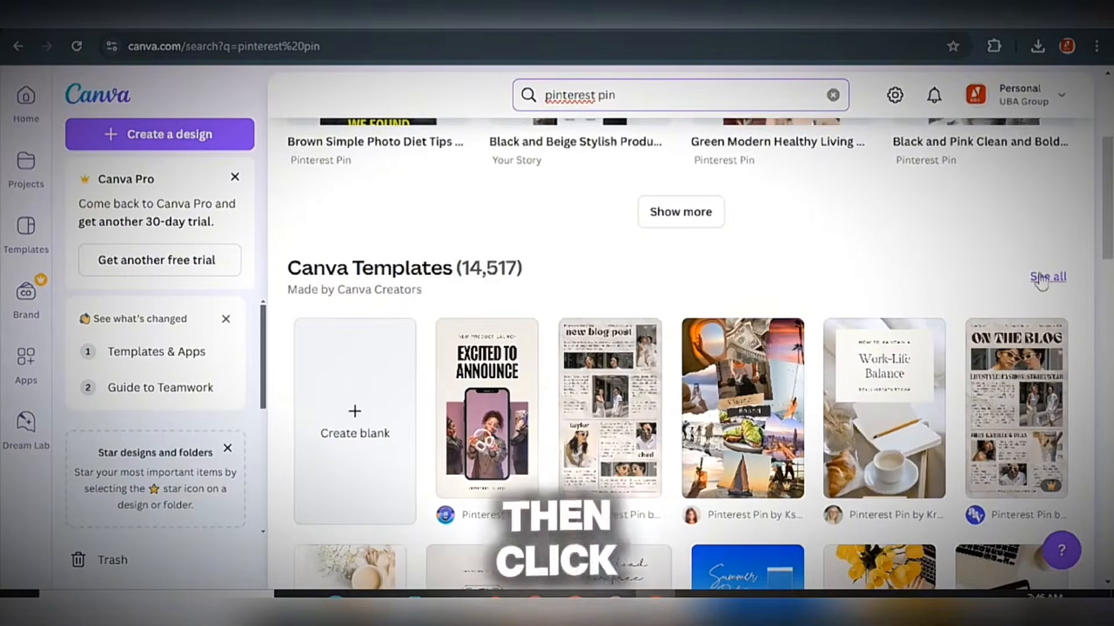
left_click(1047, 277)
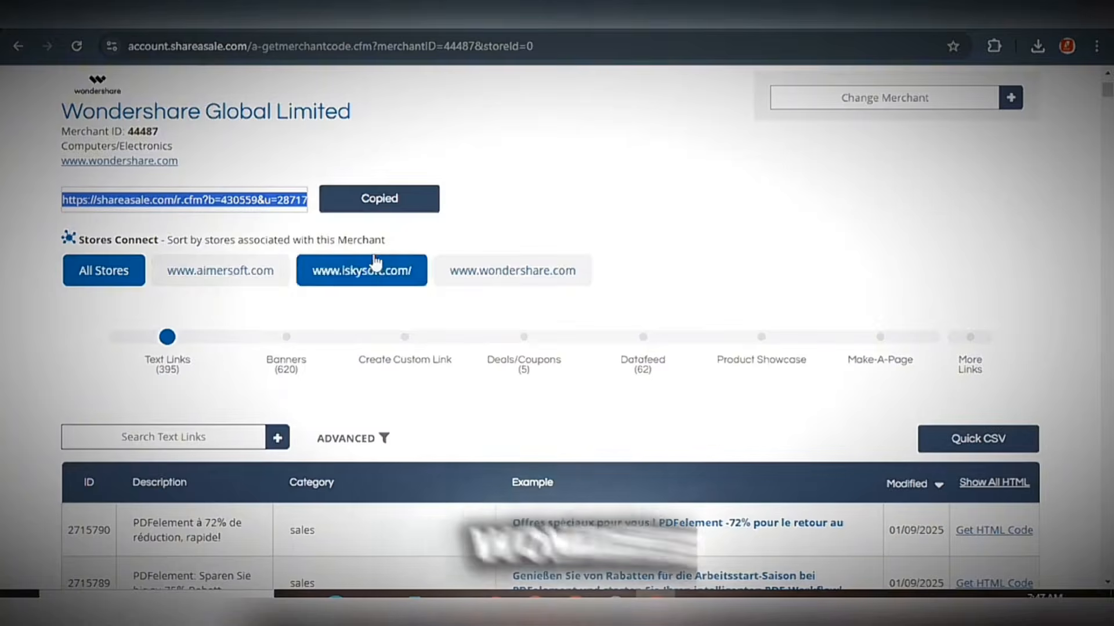
Load the copied Wondershare affiliate link in a new browser tab and look through the products featured on its home page
key("ctrl+t")
right_click(532, 49)
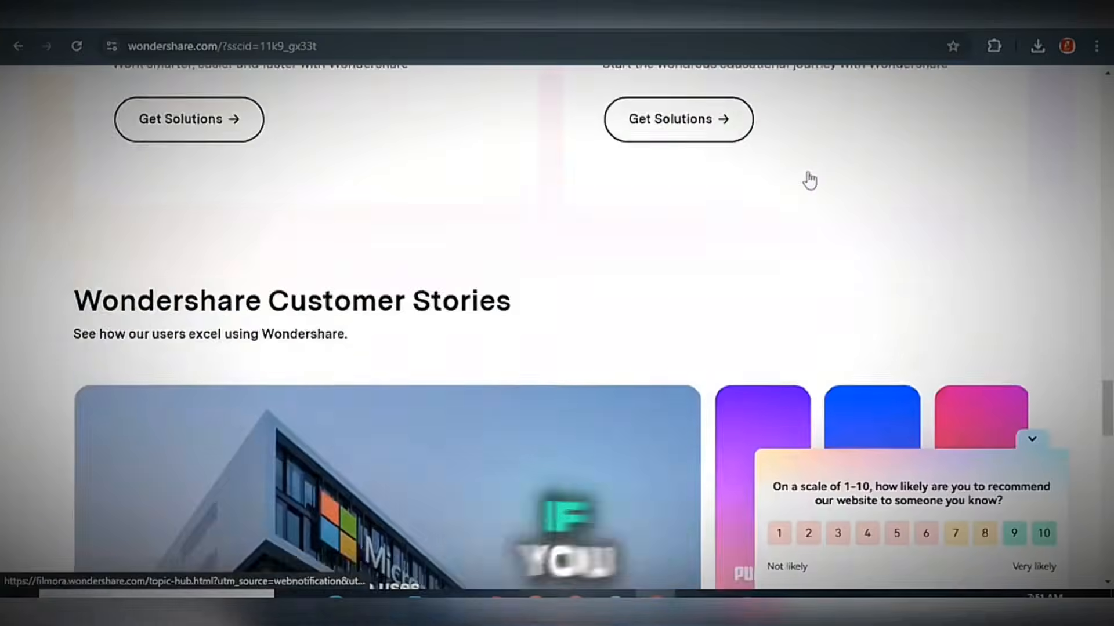
scroll(809, 180, "up", 10)
scroll(809, 180, "up", 15)
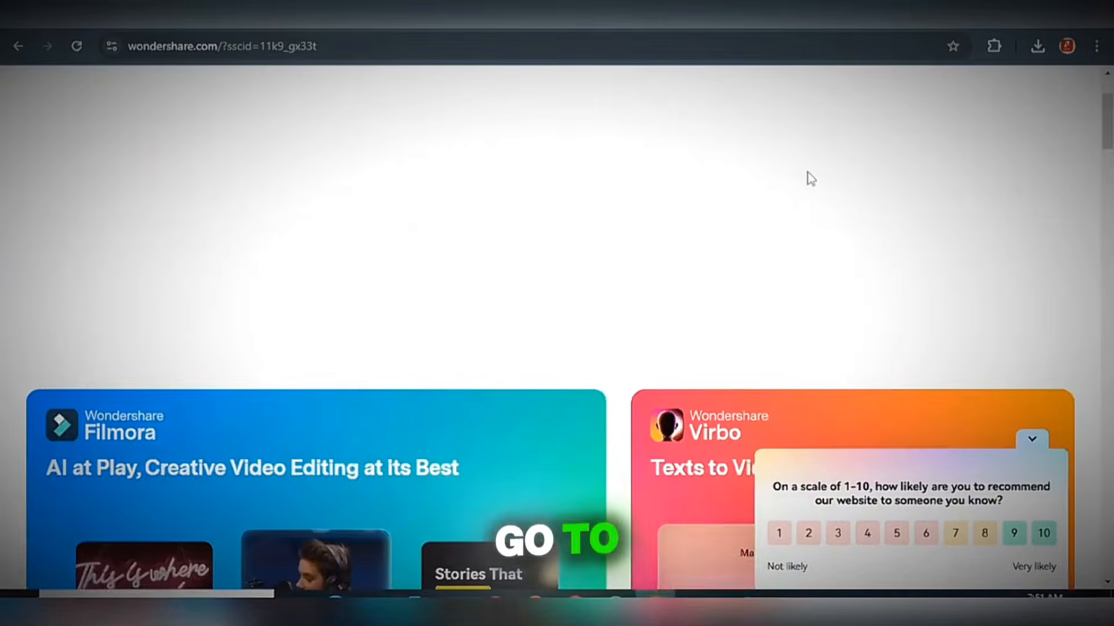
scroll(809, 177, "up", 5)
scroll(450, 432, "down", 3)
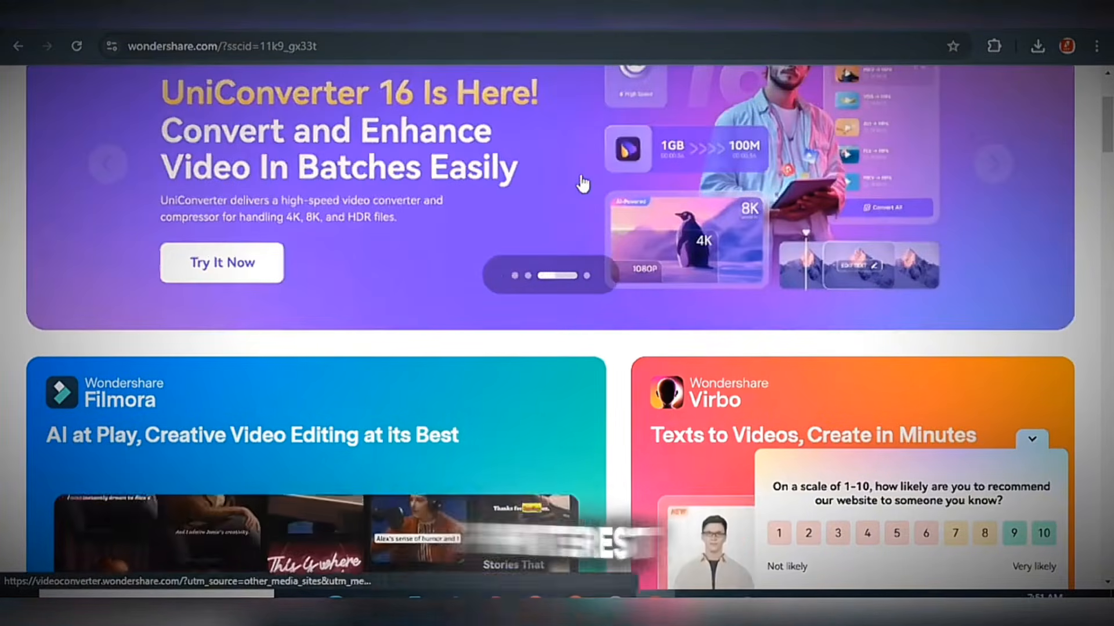
scroll(582, 182, "down", 3)
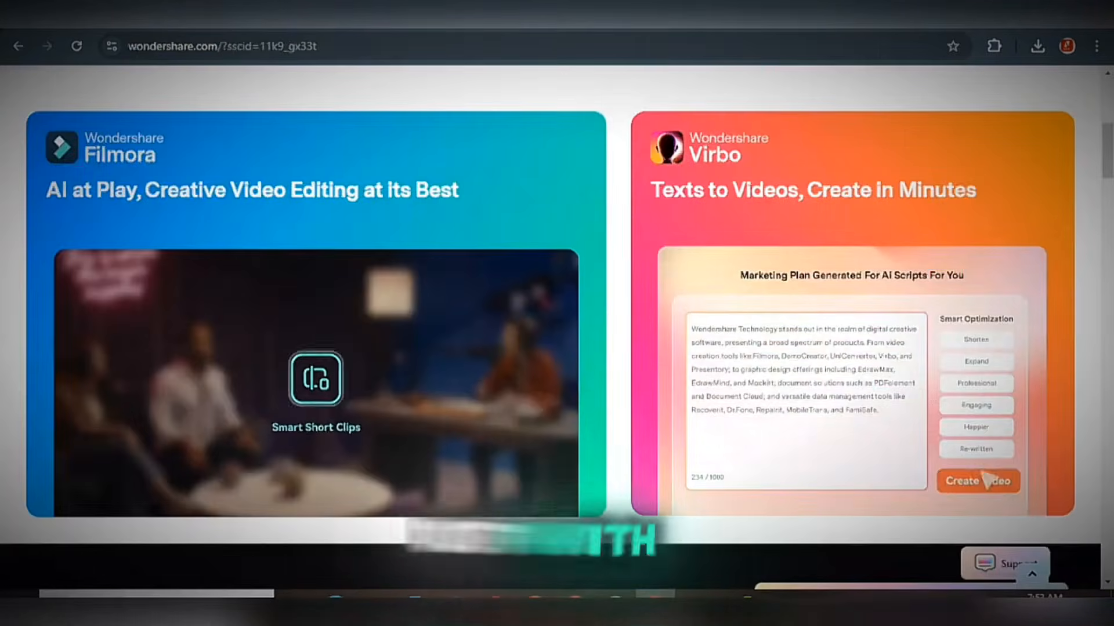
scroll(436, 460, "down", 20)
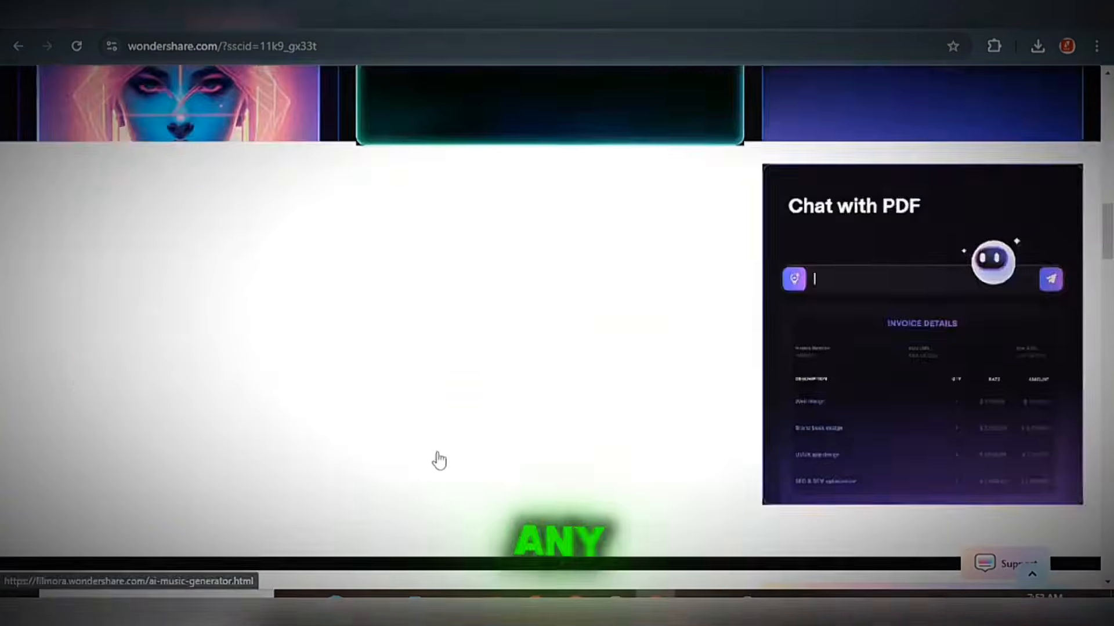
scroll(436, 455, "down", 8)
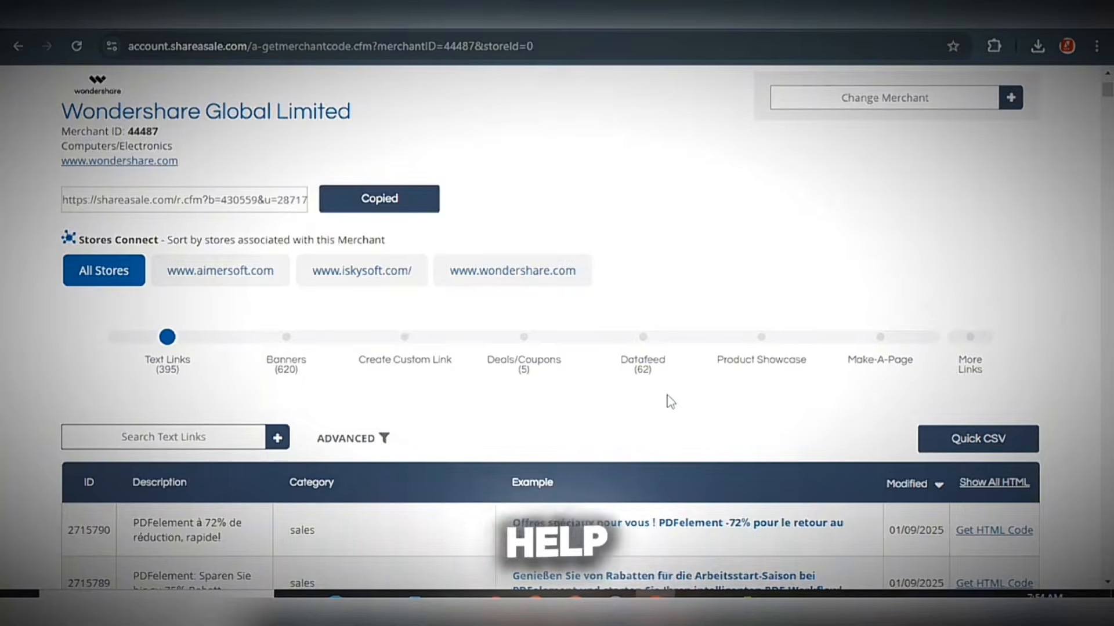
In ShareASale, list Wondershare's banners and save the 160 x 600 Filmora 14 banner as a PNG image in Downloads
left_click(290, 342)
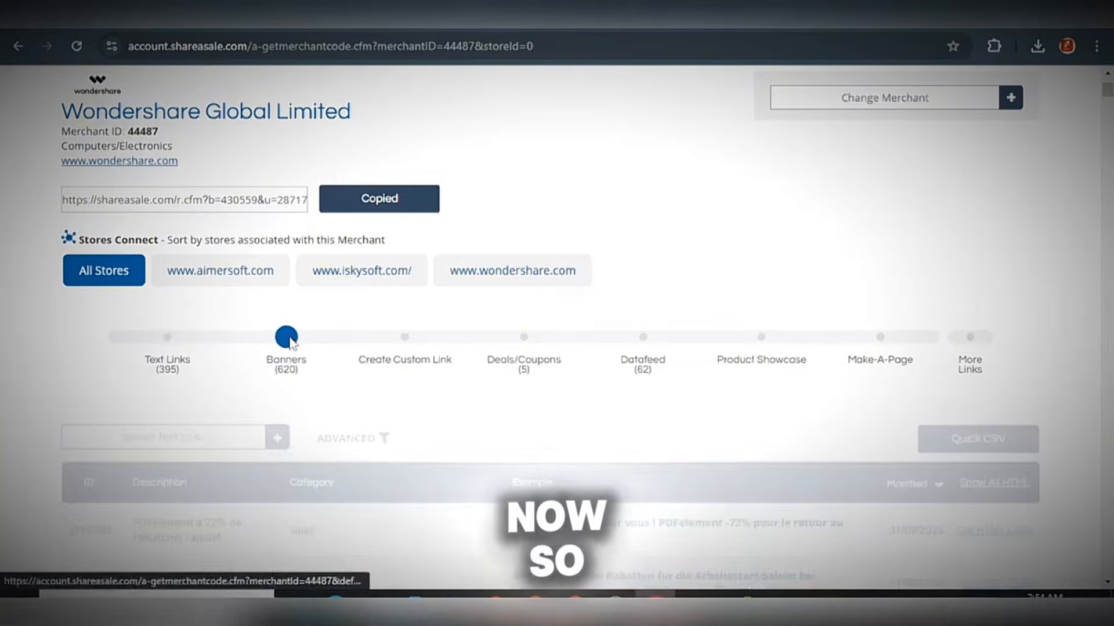
scroll(709, 409, "down", 10)
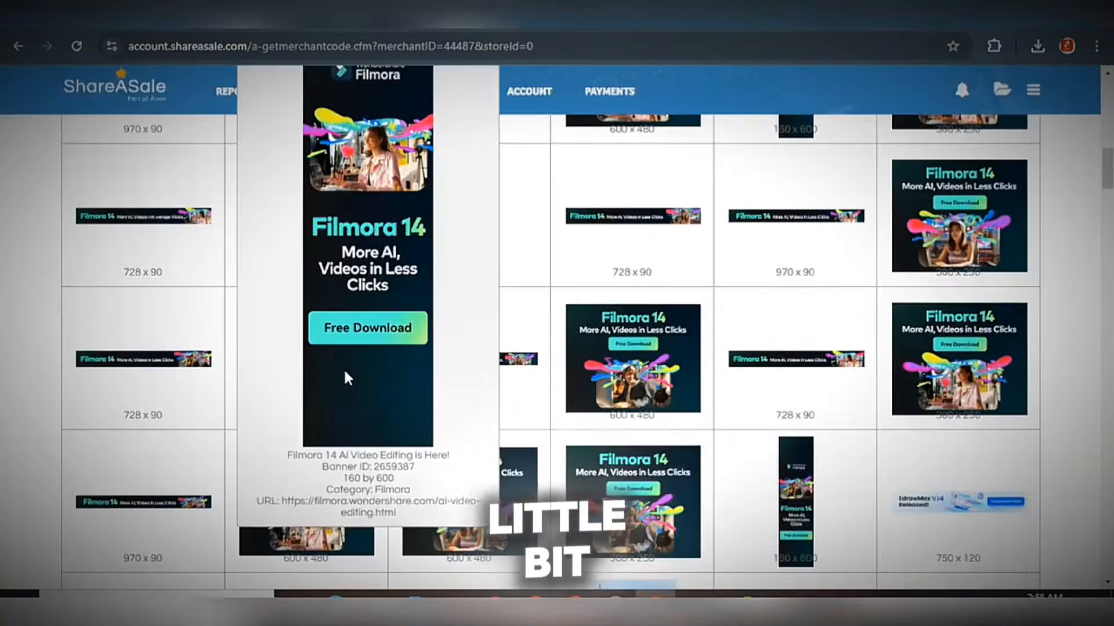
right_click(345, 373)
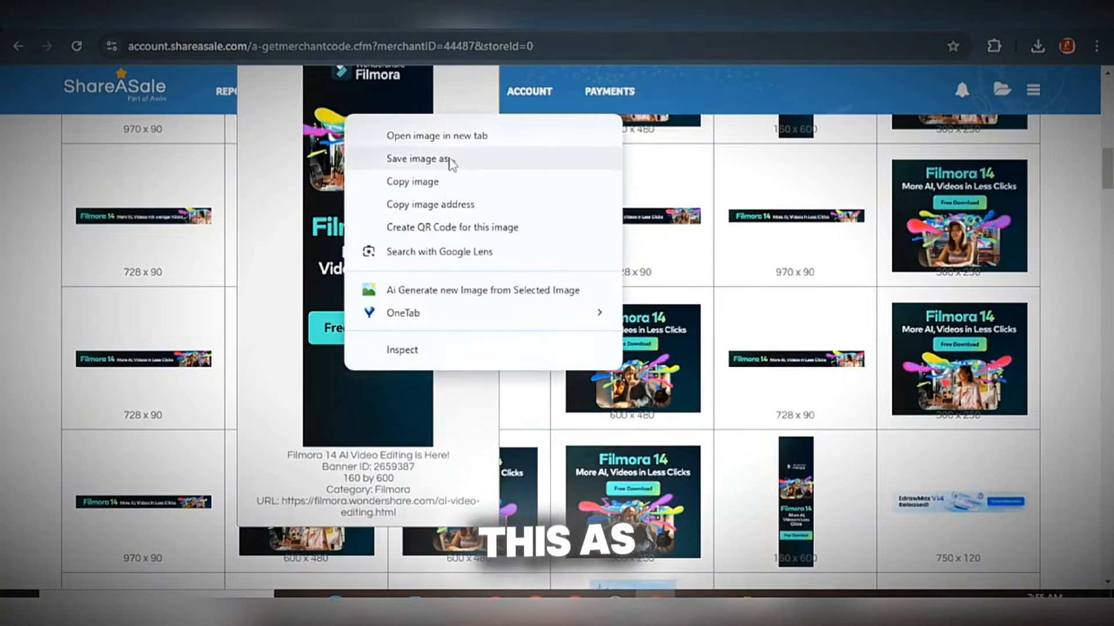
left_click(451, 158)
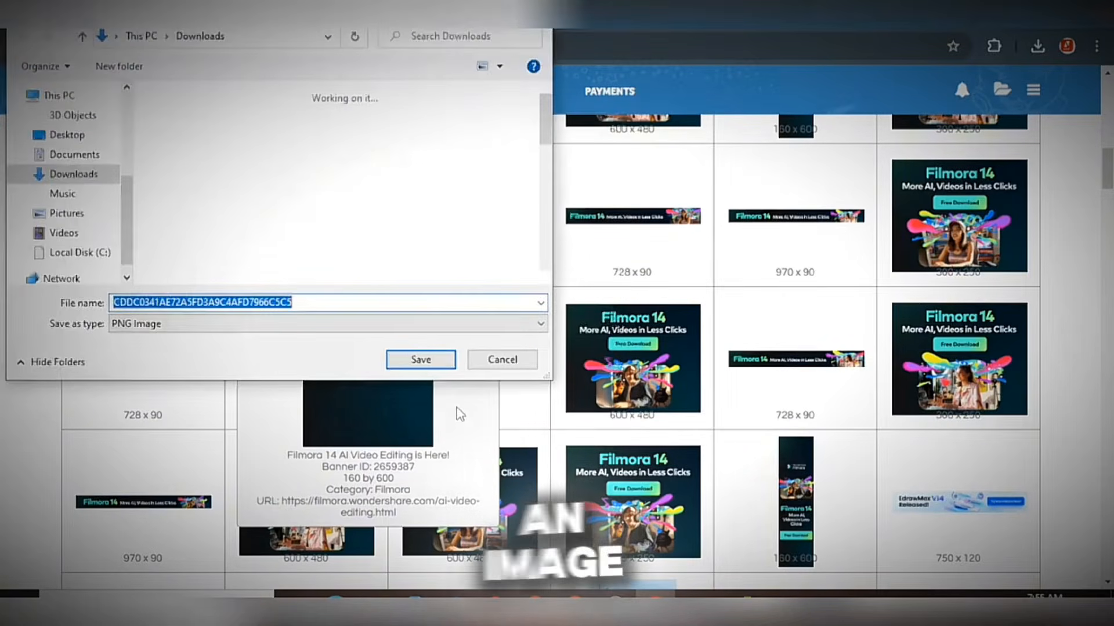
left_click(398, 358)
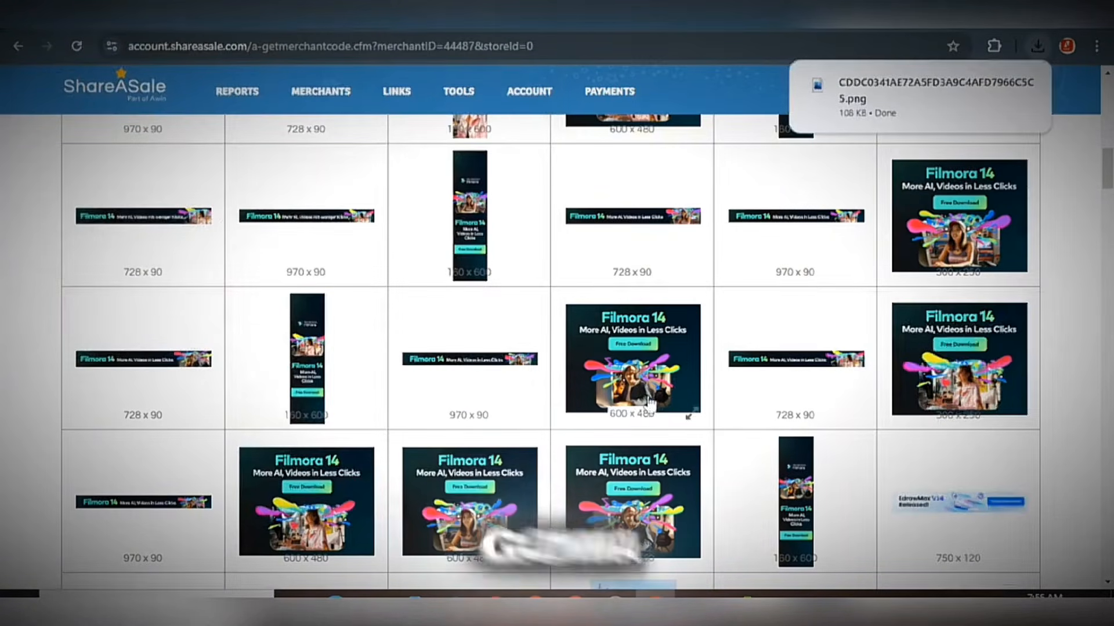
Save the 300 x 250 Filmora 14 banner and the AFF300_250 banner as PNG images in Downloads
right_click(628, 510)
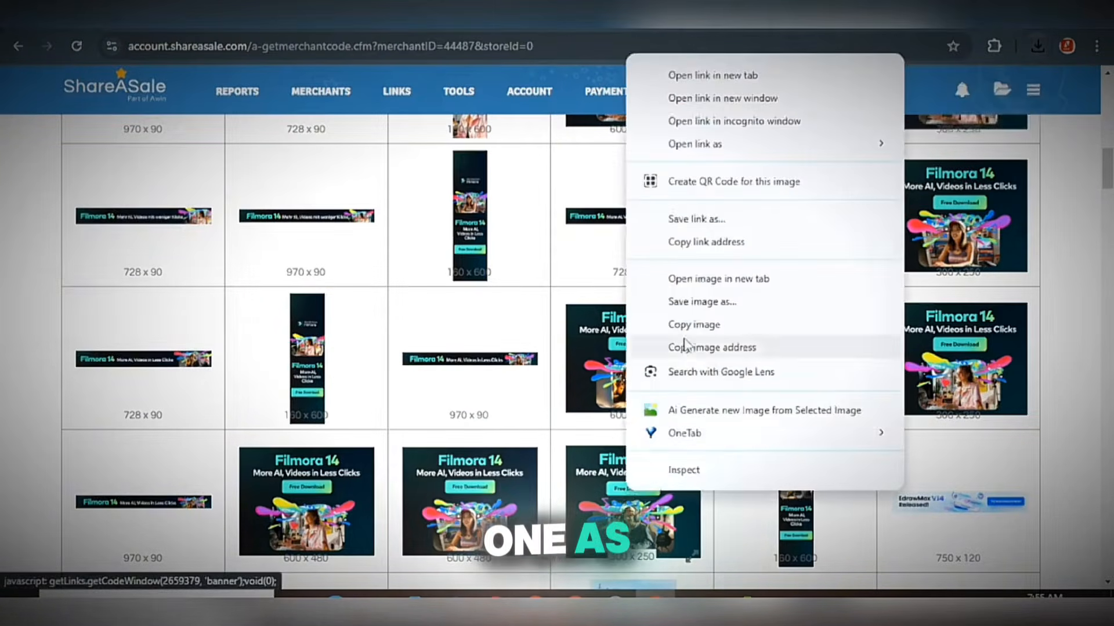
left_click(703, 301)
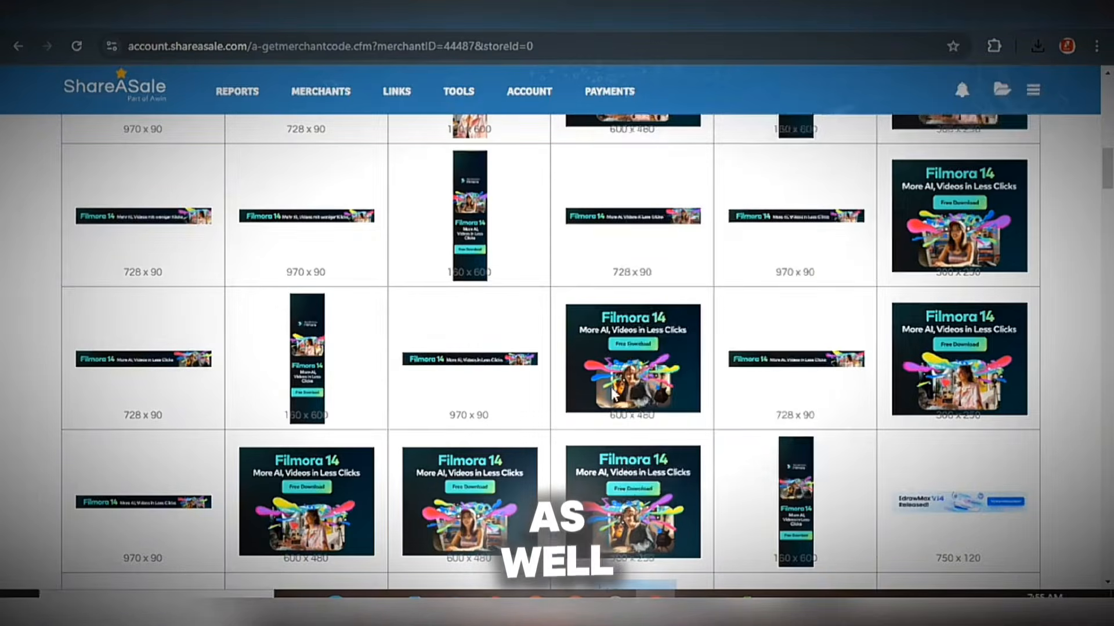
left_click(419, 358)
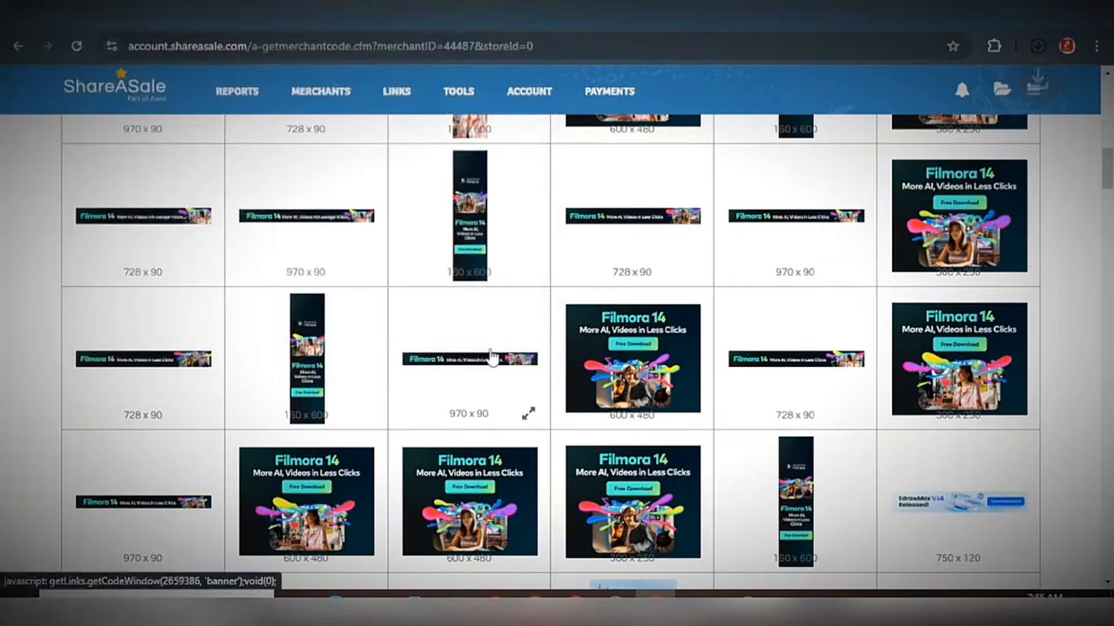
scroll(689, 393, "down", 5)
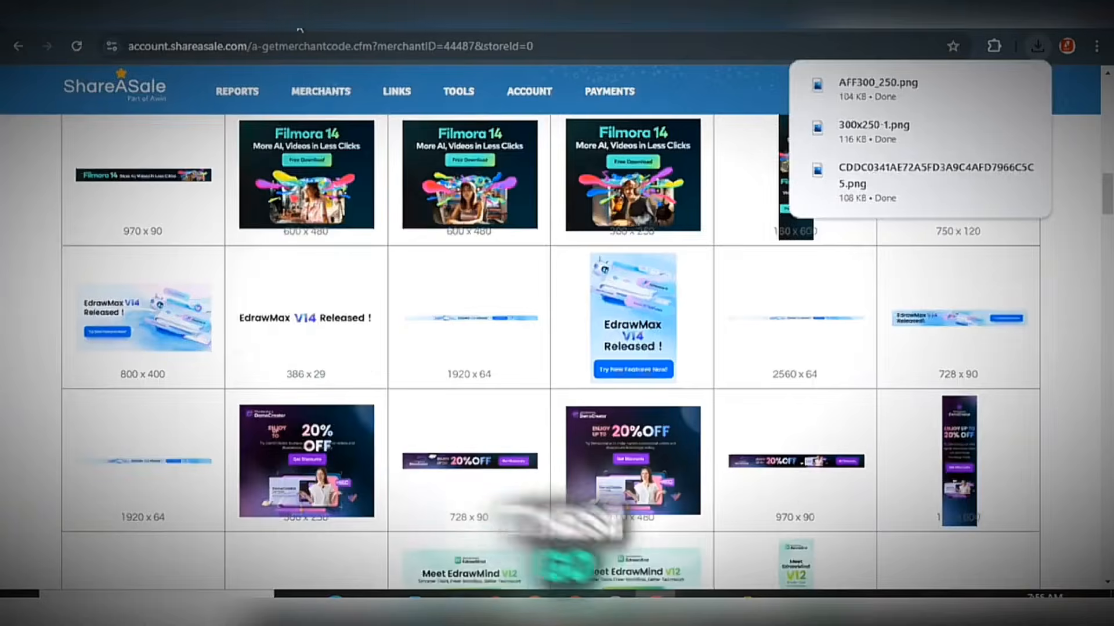
Switch to Canva and start customizing the Black and Beige Stylish Product Launch Pinterest Pin template
left_click(323, 31)
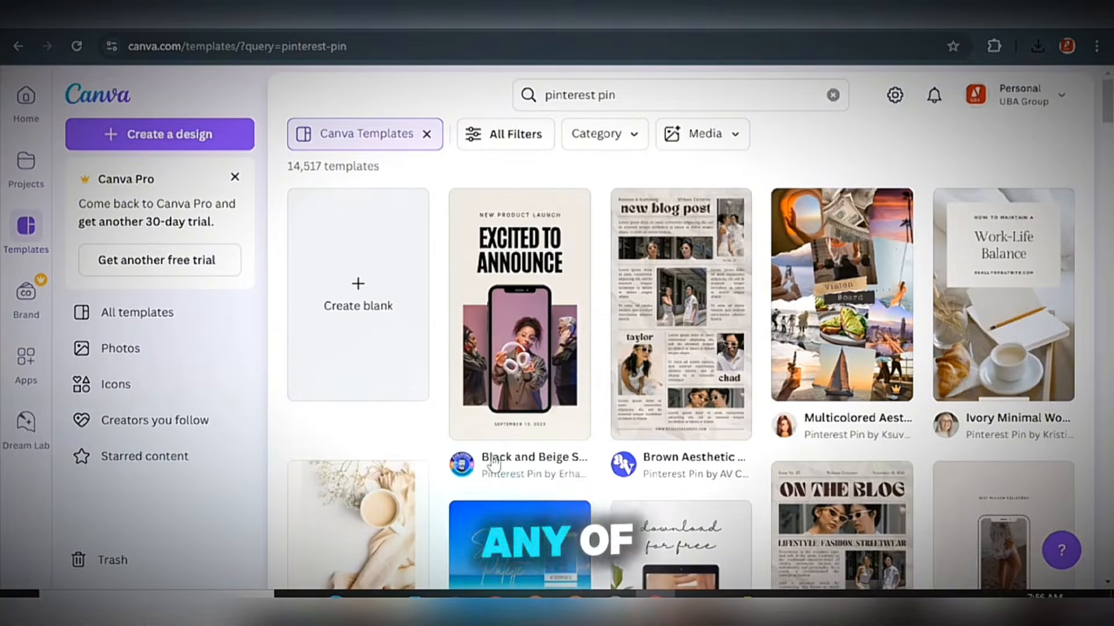
left_click(537, 327)
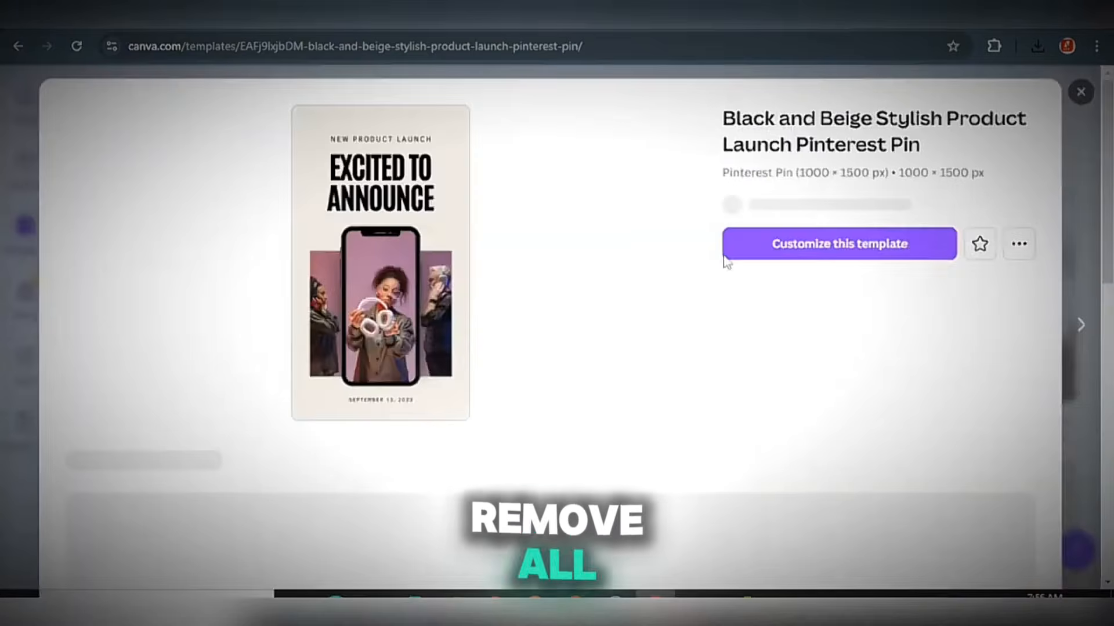
left_click(835, 255)
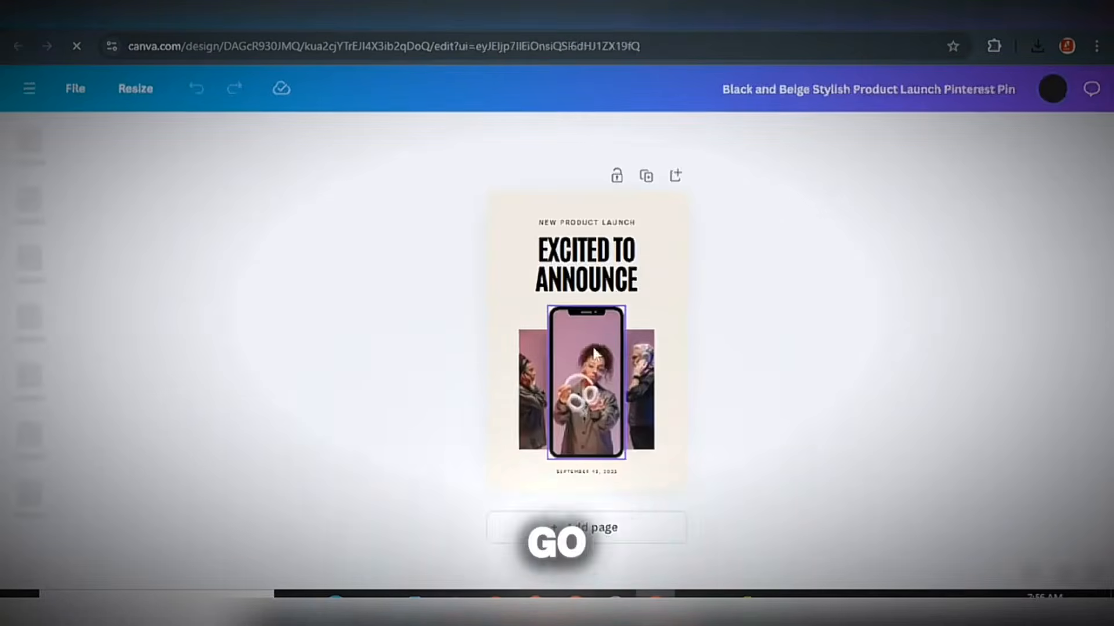
Delete the phone frame and the left photo grid from the pin
left_click(584, 413)
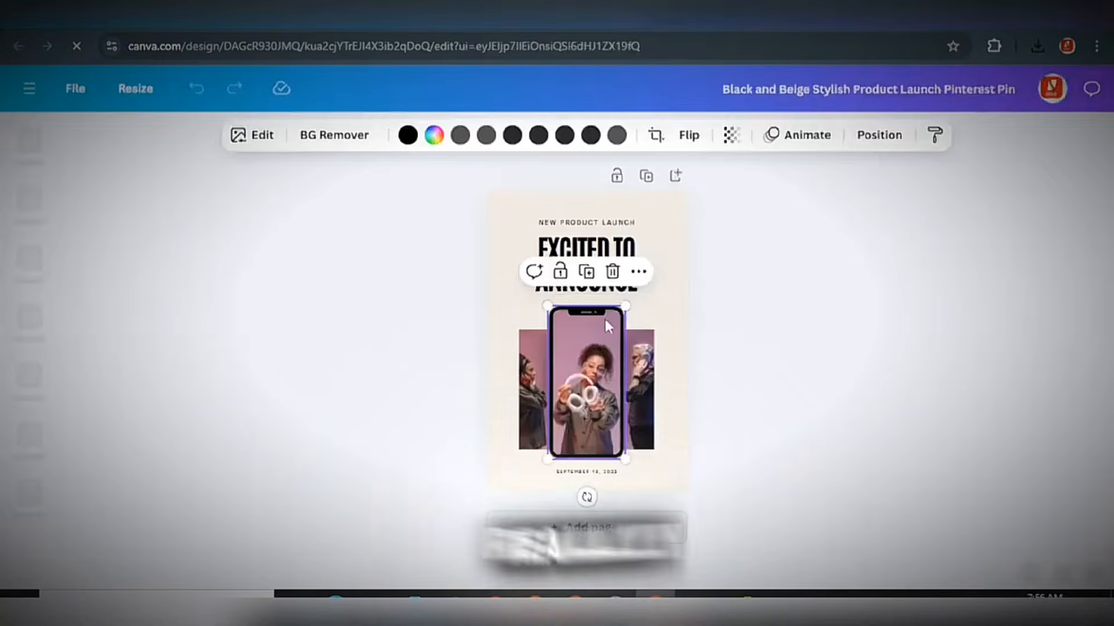
left_click(611, 272)
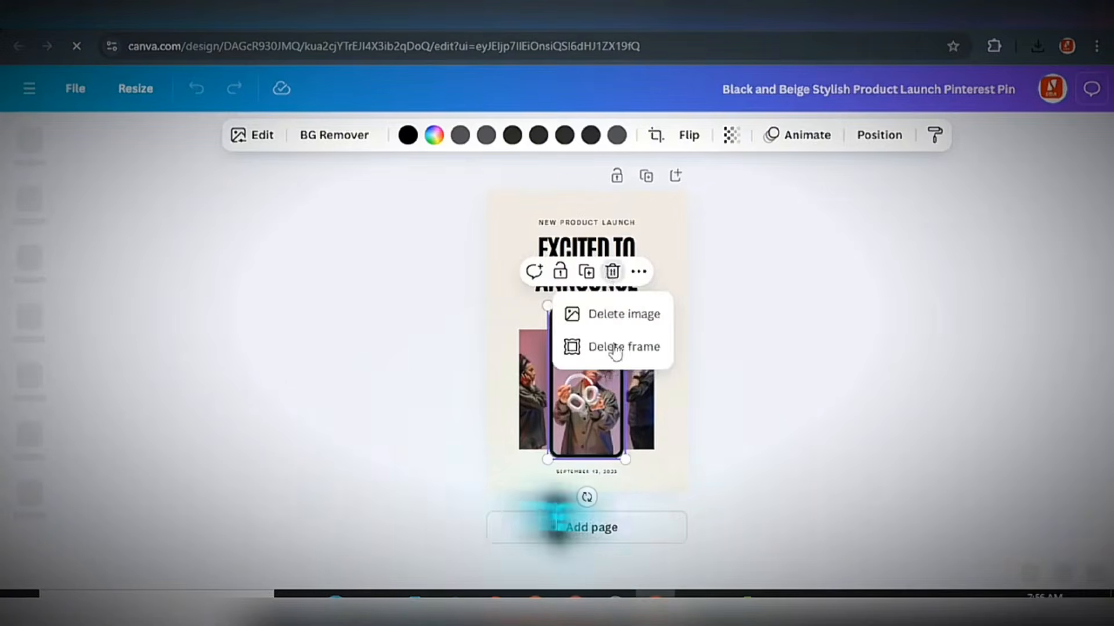
left_click(614, 348)
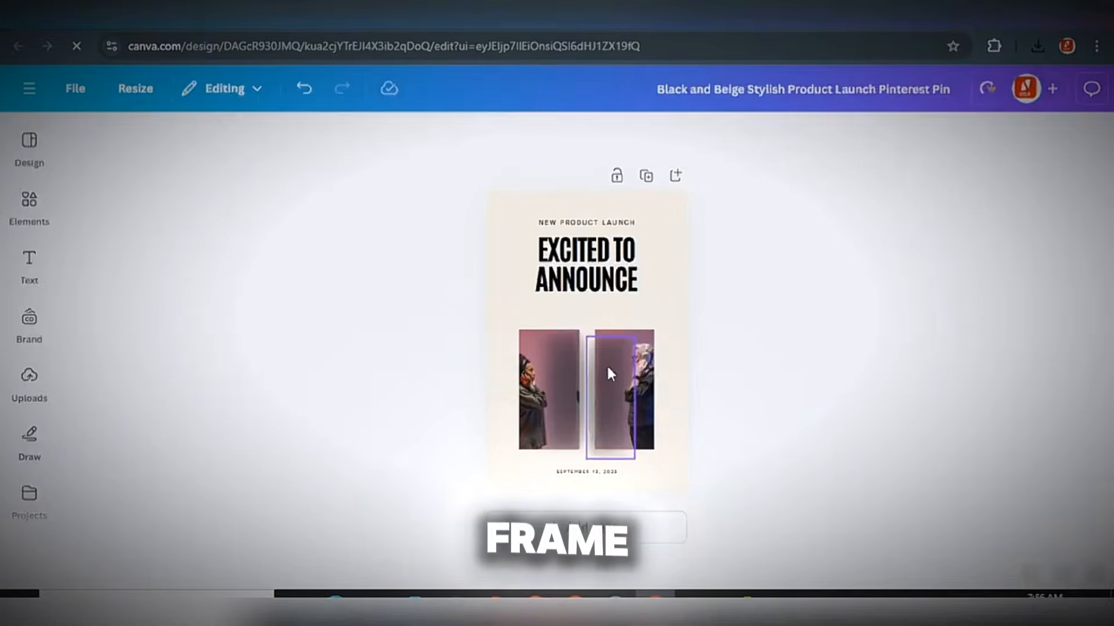
left_click(600, 401)
left_click(556, 388)
left_click(575, 295)
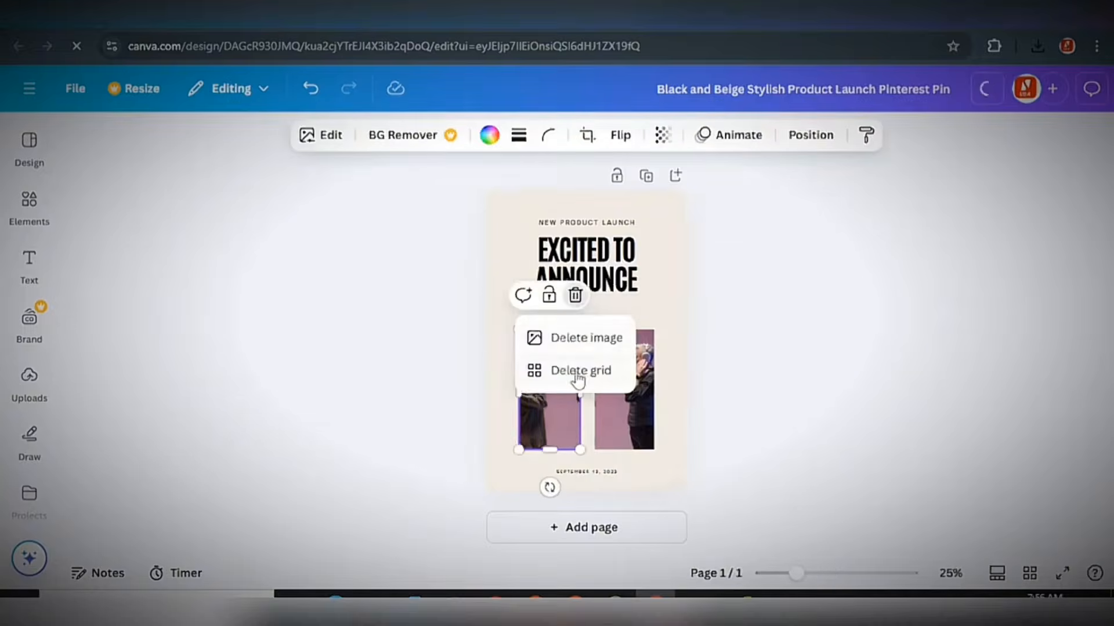
left_click(578, 378)
Delete the remaining photo grid, the date line and the "NEW PRODUCT LAUNCH" text from the pin
left_click(617, 386)
left_click(650, 295)
key("Delete")
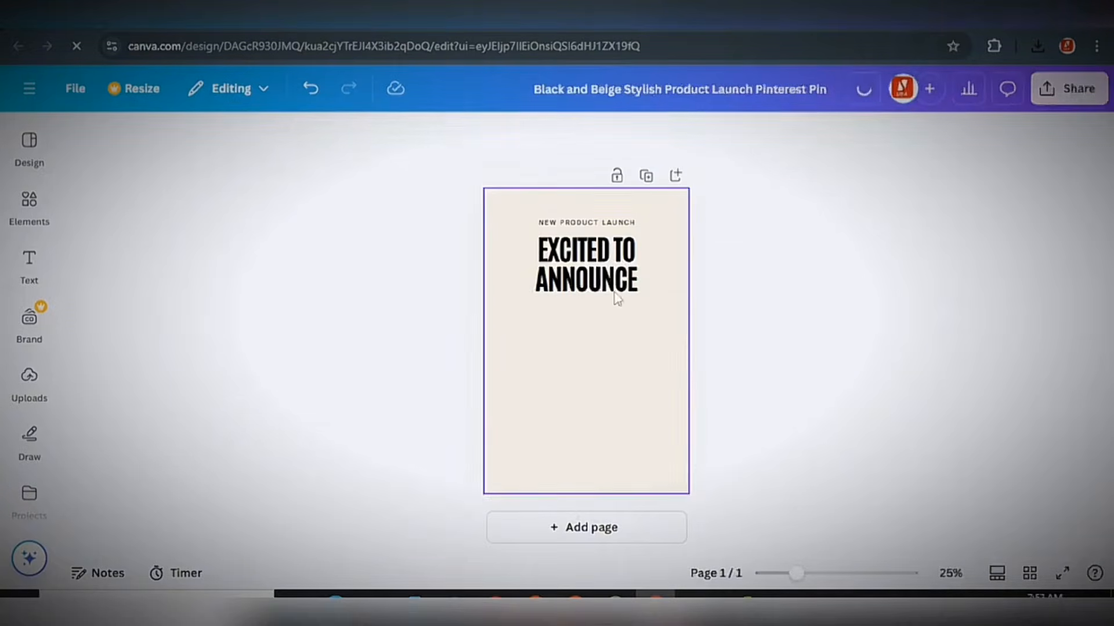
left_click(586, 222)
key("Delete")
Set the pin's background color to white
left_click(525, 138)
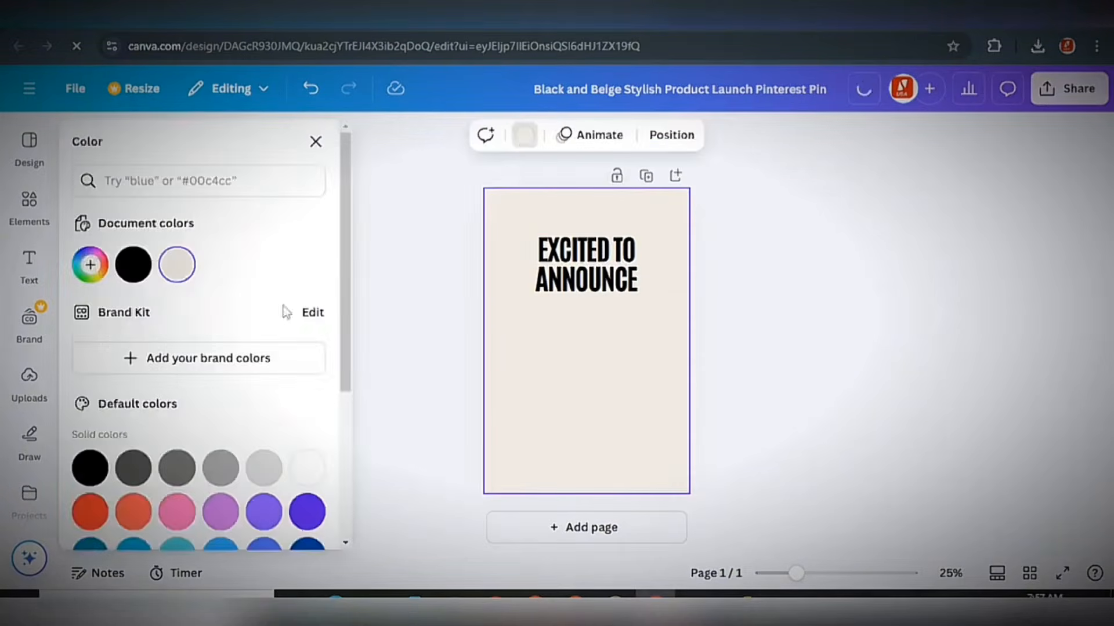
left_click(302, 479)
left_click(856, 418)
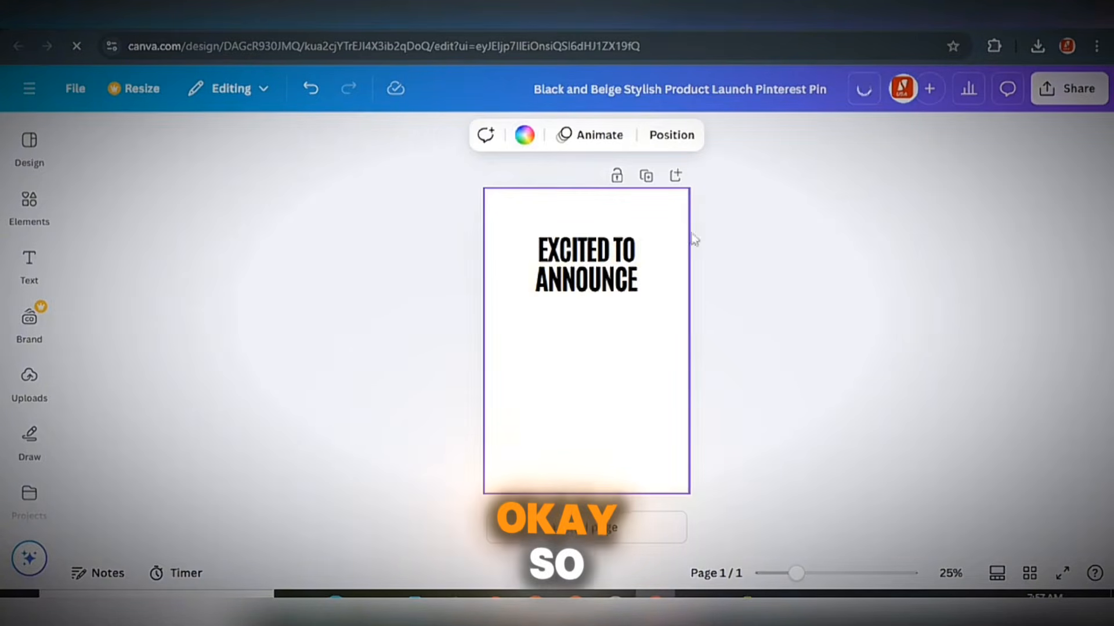
Upload the saved banners from Downloads and add the tall Filmora 14 banner to the pin
left_click(291, 385)
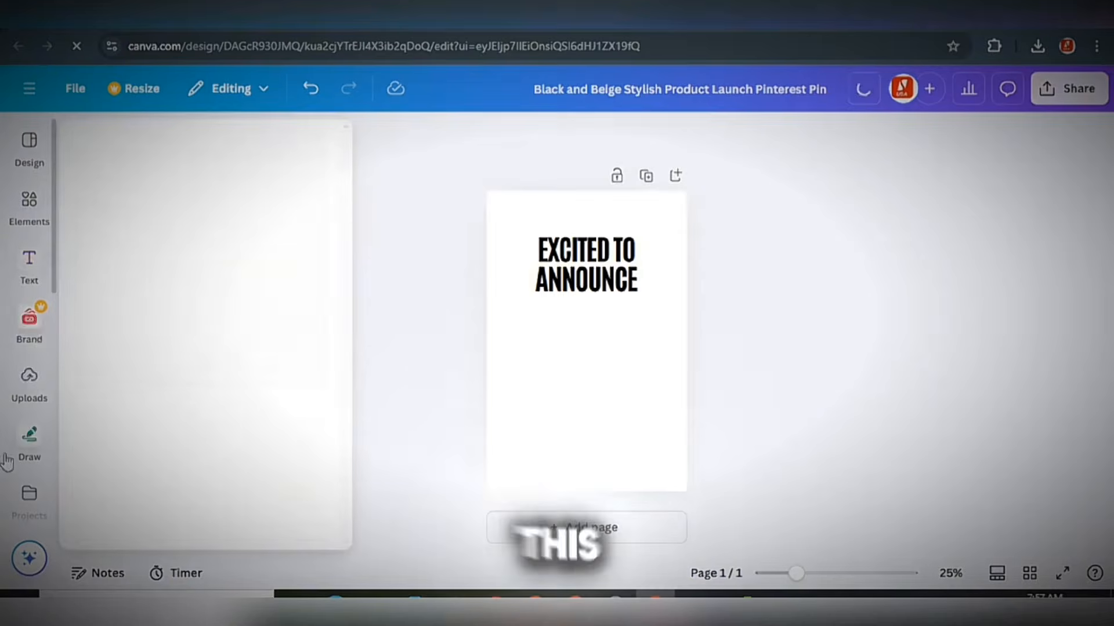
left_click(25, 381)
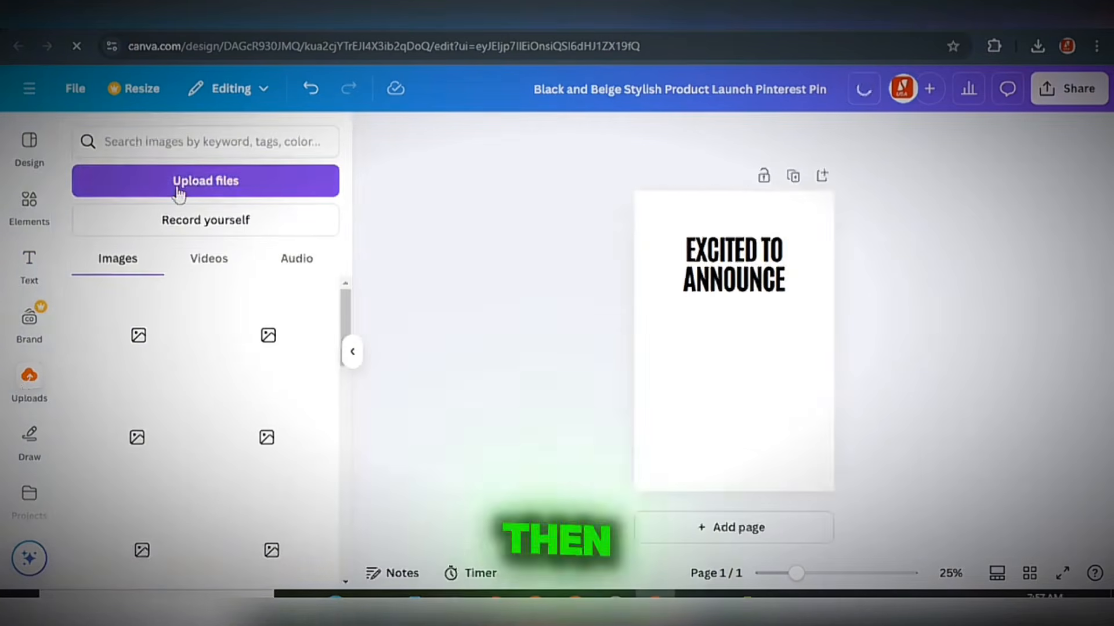
left_click(180, 189)
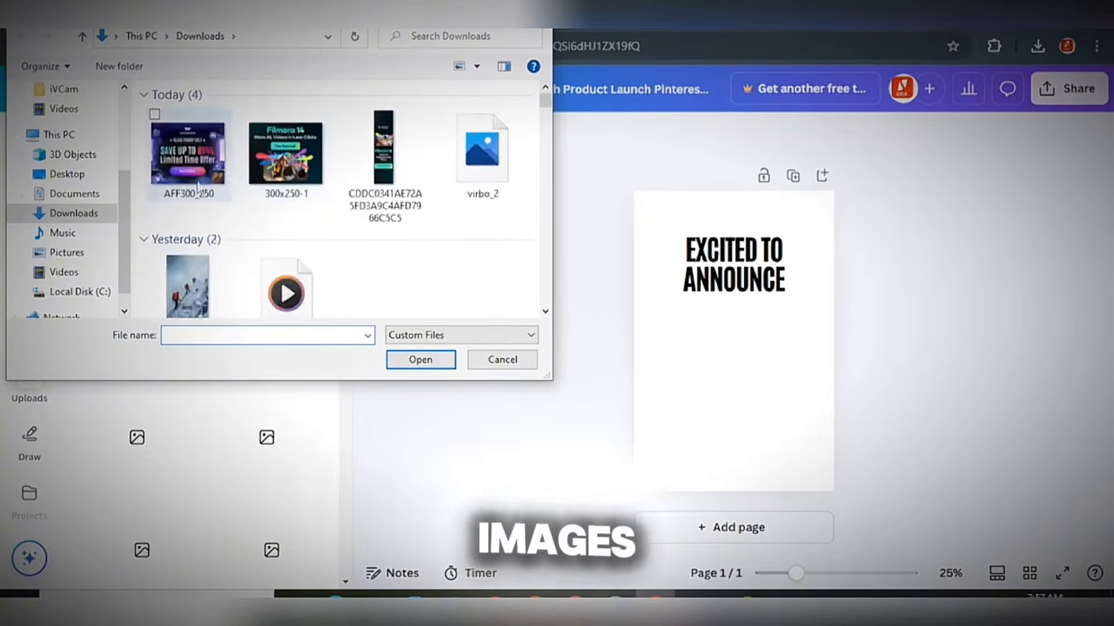
left_click(386, 169)
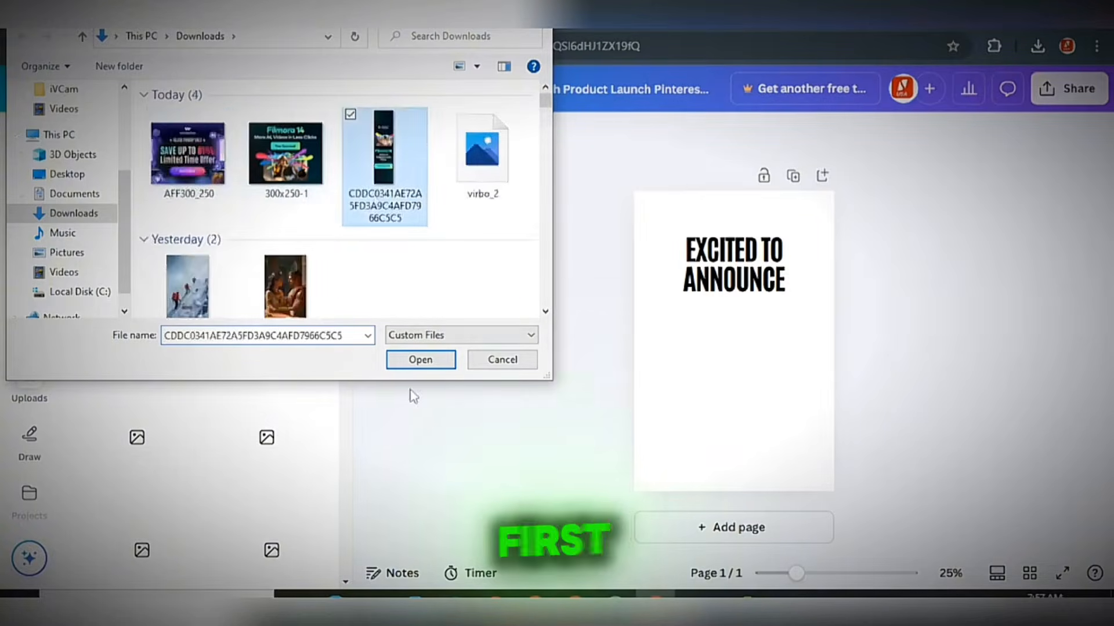
left_click(421, 360)
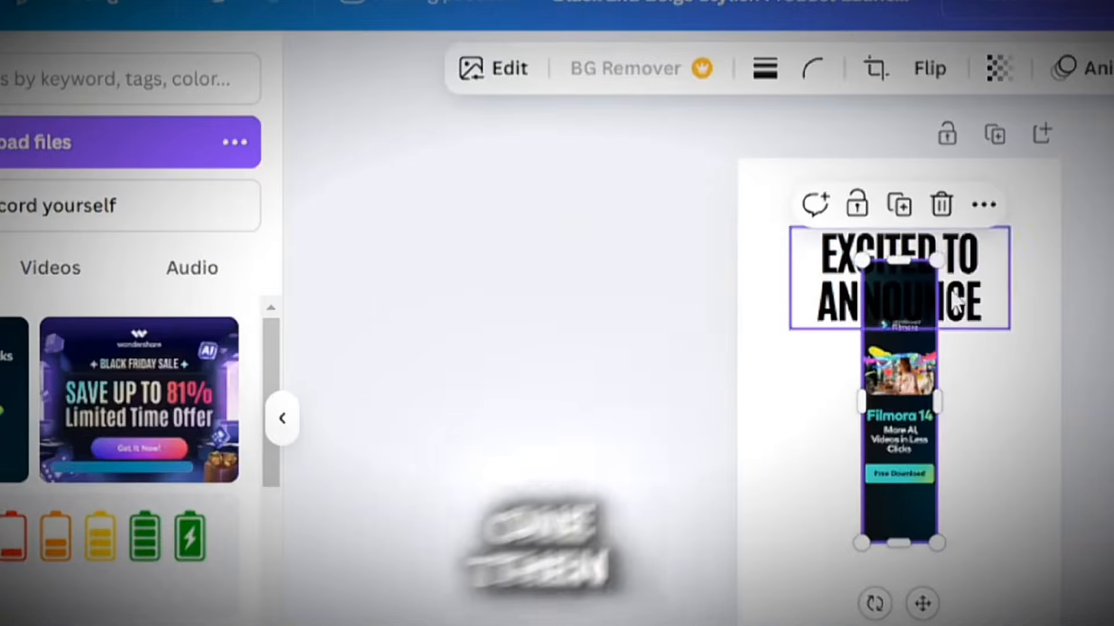
Enlarge the Filmora 14 banner to the pin's full height and align it with the page's right edge
left_click_drag(942, 260, 981, 204)
left_click_drag(885, 481, 861, 517)
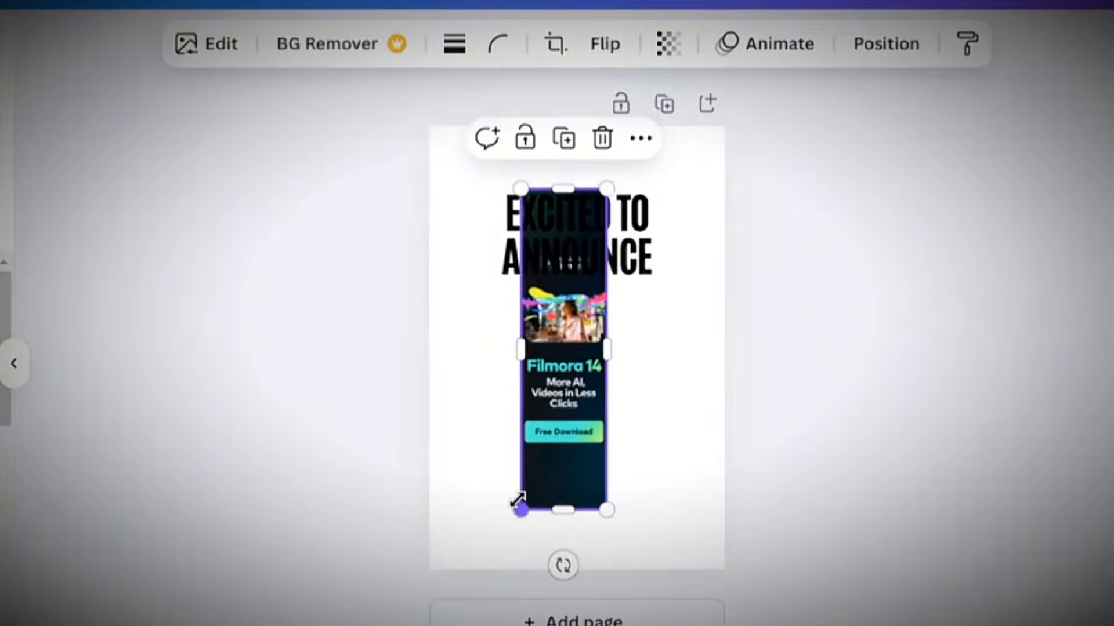
left_click_drag(518, 500, 507, 548)
left_click_drag(610, 188, 635, 142)
left_click_drag(593, 347, 615, 379)
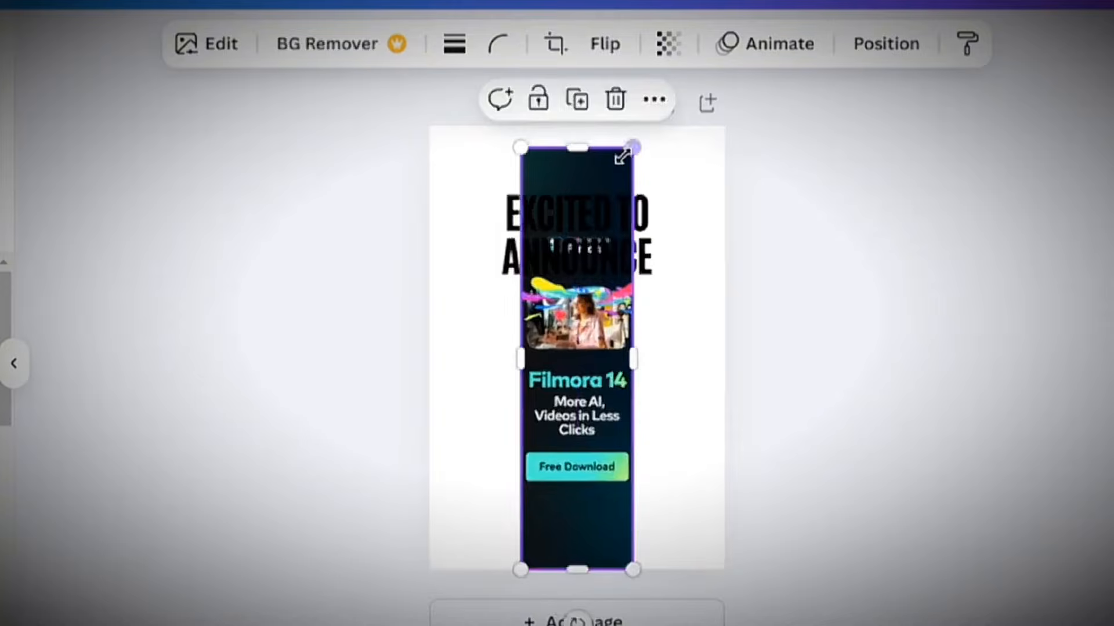
left_click_drag(624, 155, 636, 121)
left_click_drag(606, 272, 671, 242)
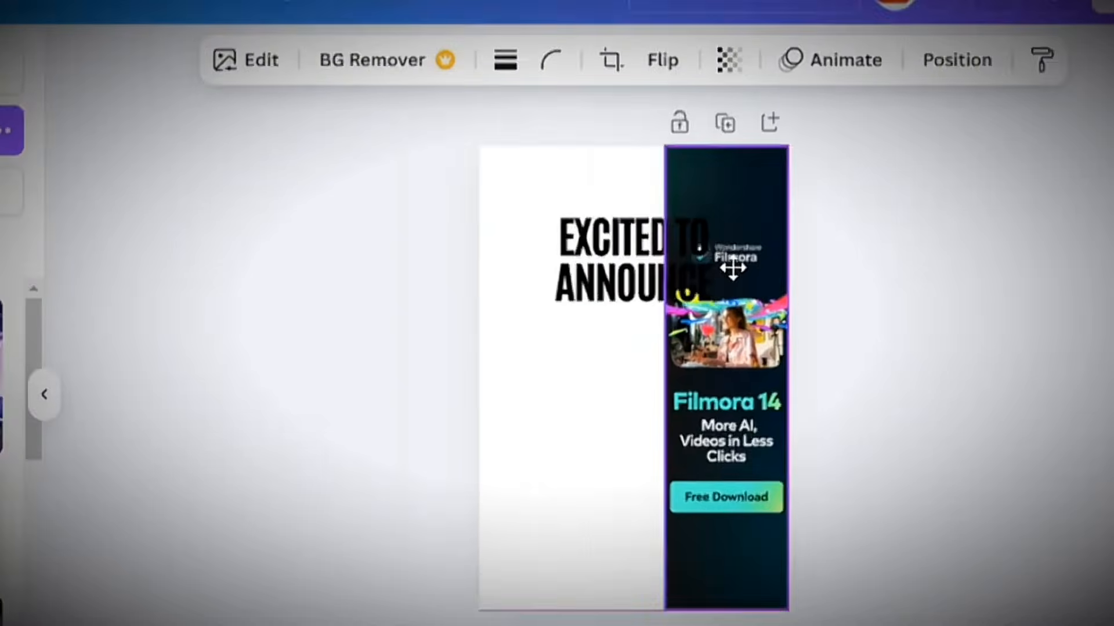
left_click_drag(733, 268, 733, 268)
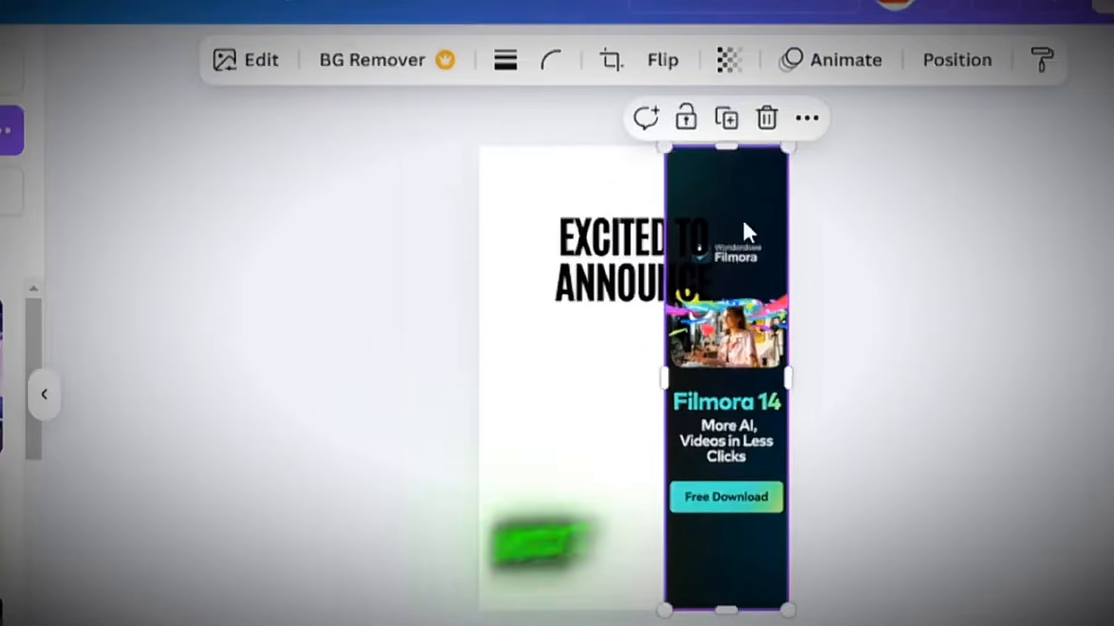
Duplicate the banner twice, placing one copy along the page's left edge and one in the center
left_click(725, 120)
left_click_drag(735, 306, 501, 335)
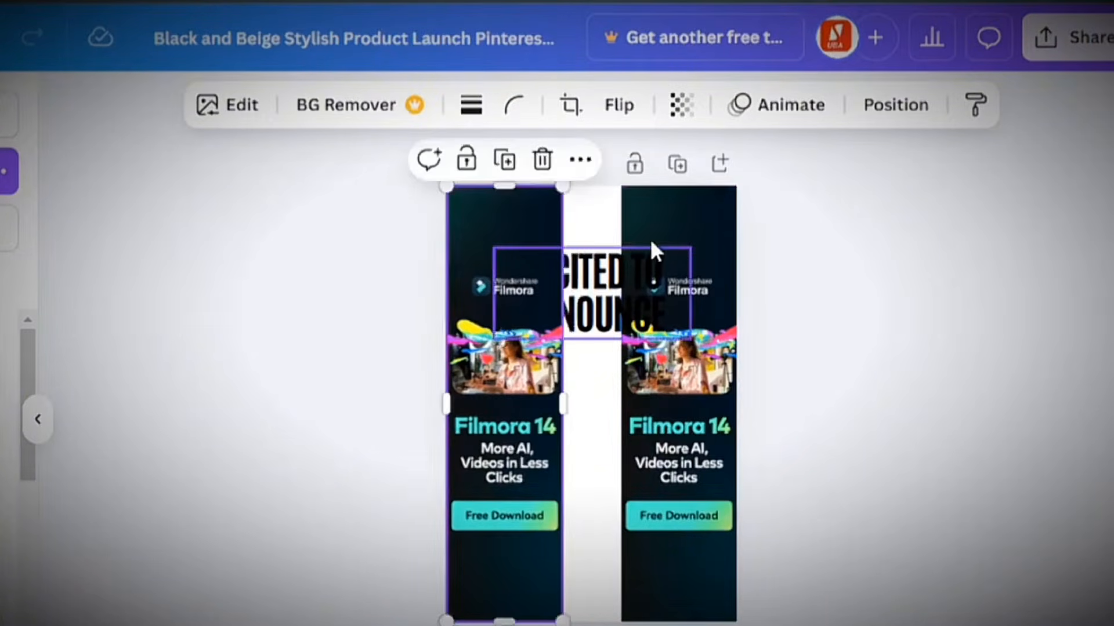
left_click(502, 161)
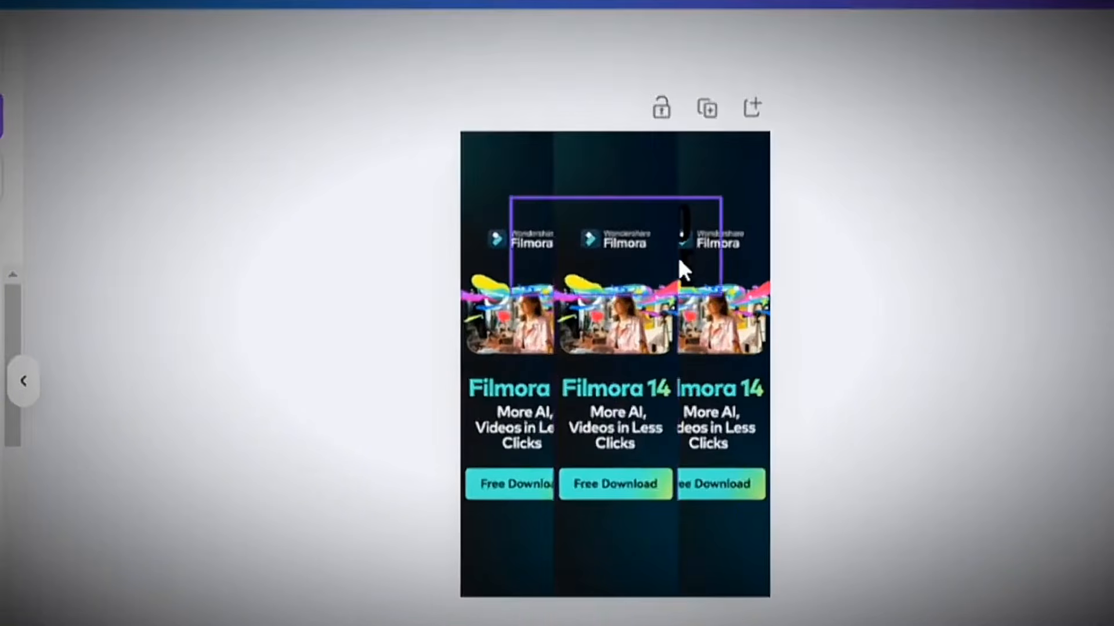
Bring the "EXCITED TO ANNOUNCE" headline in front of the banners, color it white and place it at the pin's top
key("ctrl+alt+[")
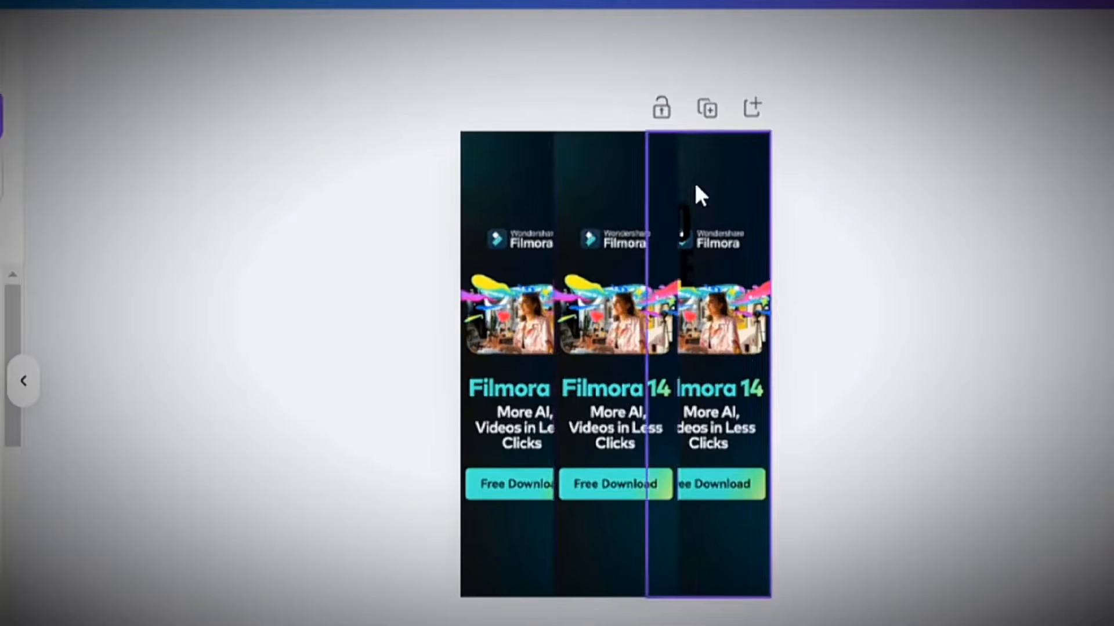
left_click_drag(696, 191, 740, 238)
left_click(1012, 45)
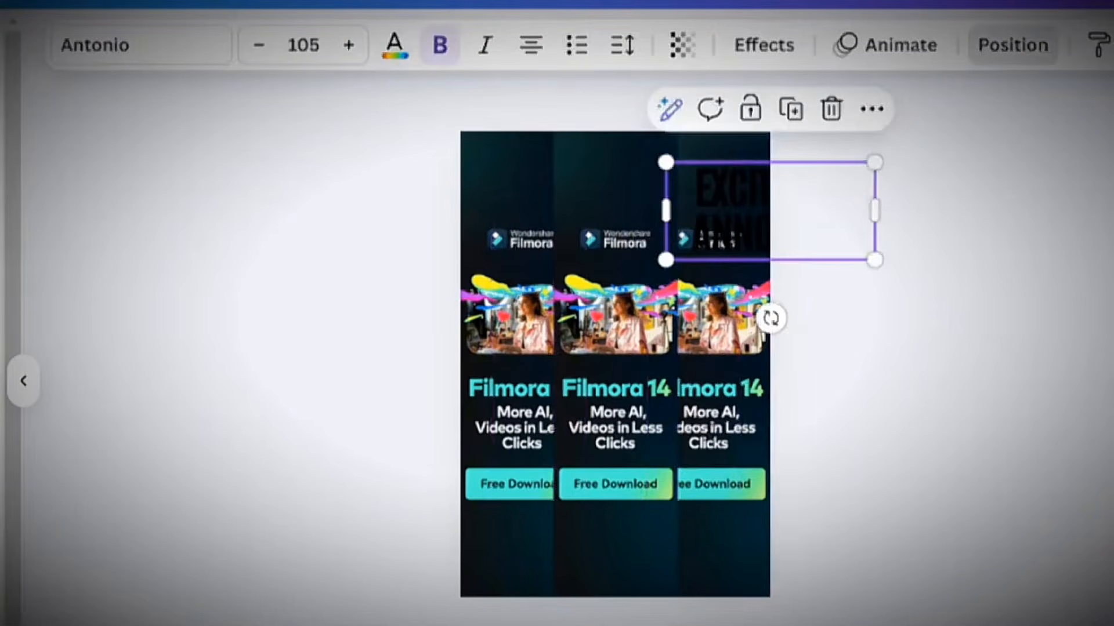
left_click_drag(690, 209, 545, 177)
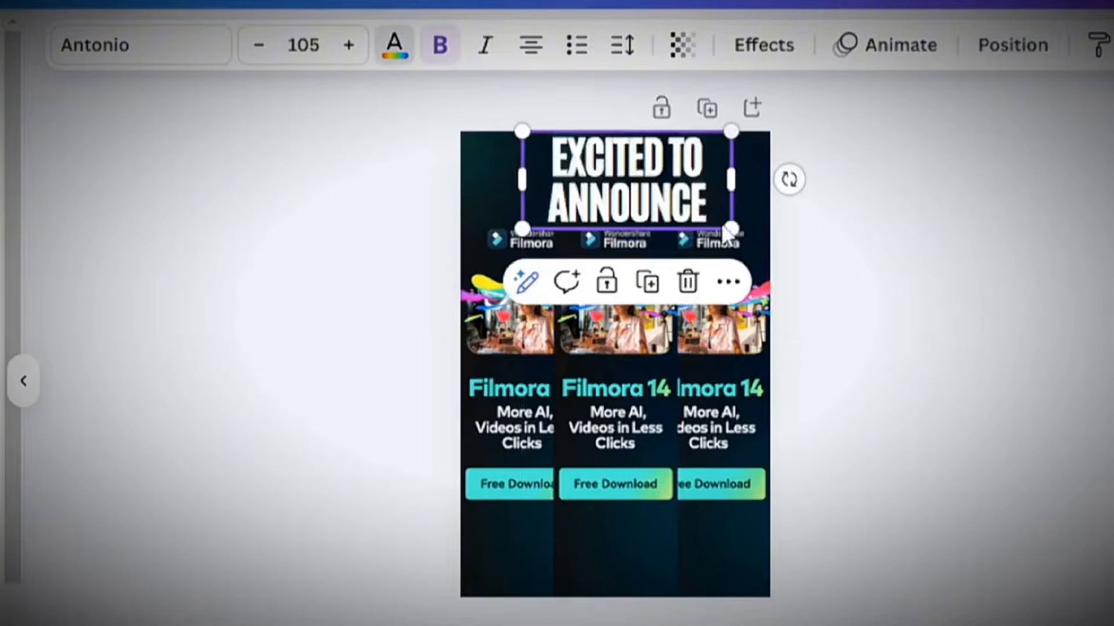
Shrink the headline to font size 74.6 and realign the right banner vertically with the other two
left_click_drag(724, 225, 647, 162)
left_click(702, 185)
left_click_drag(595, 143, 650, 183)
left_click(848, 256)
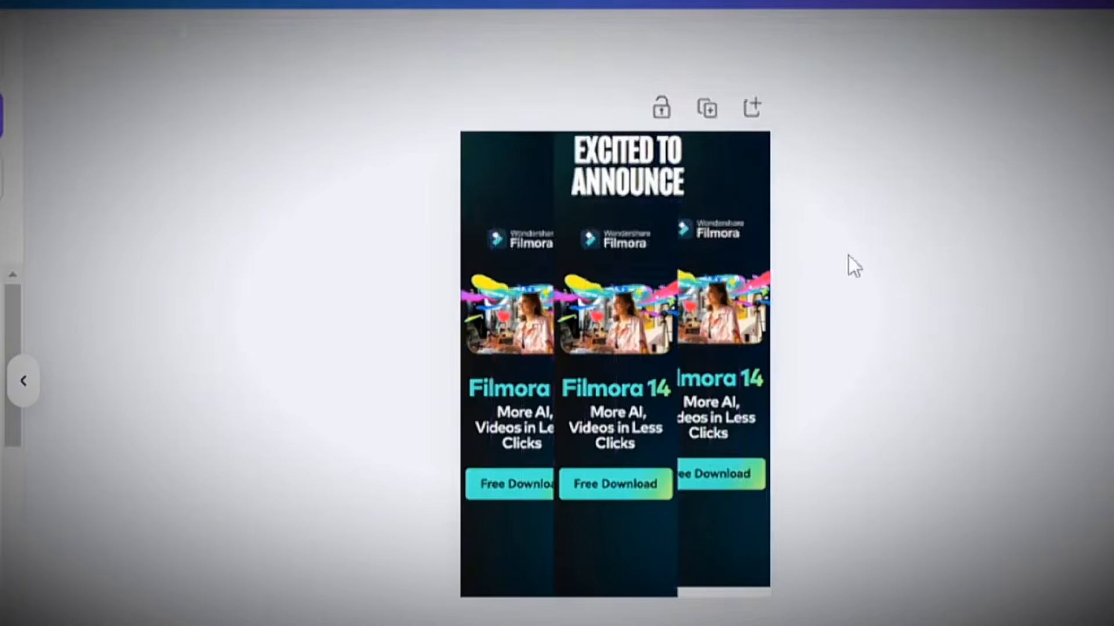
left_click_drag(724, 473, 725, 482)
left_click(915, 447)
Move the headline below the middle Free Download button, change its text to "CLICK HERE" and tighten its centered text box
left_click_drag(644, 166, 496, 145)
key("Escape")
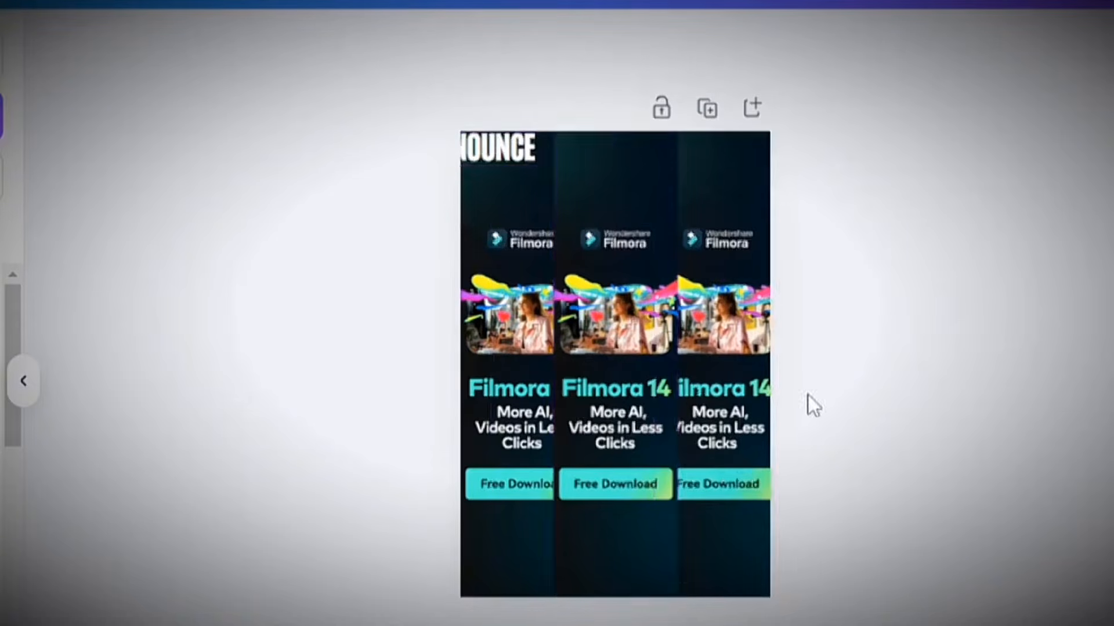
left_click_drag(508, 159, 658, 579)
double_click(646, 532)
type("CLICK HERE")
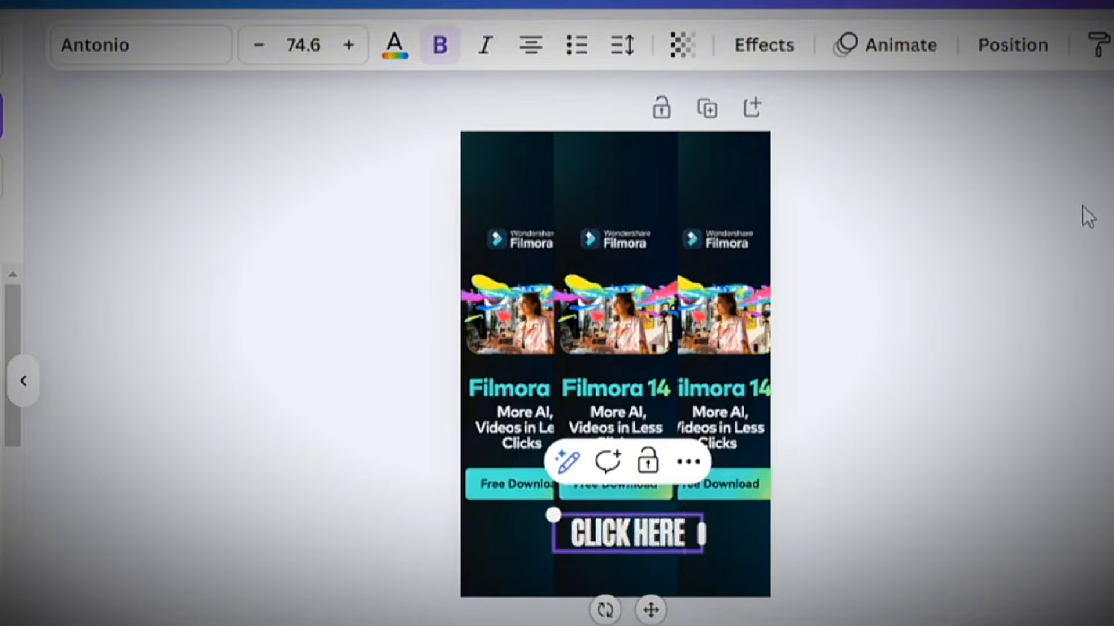
left_click_drag(553, 515, 586, 537)
left_click_drag(645, 604, 632, 617)
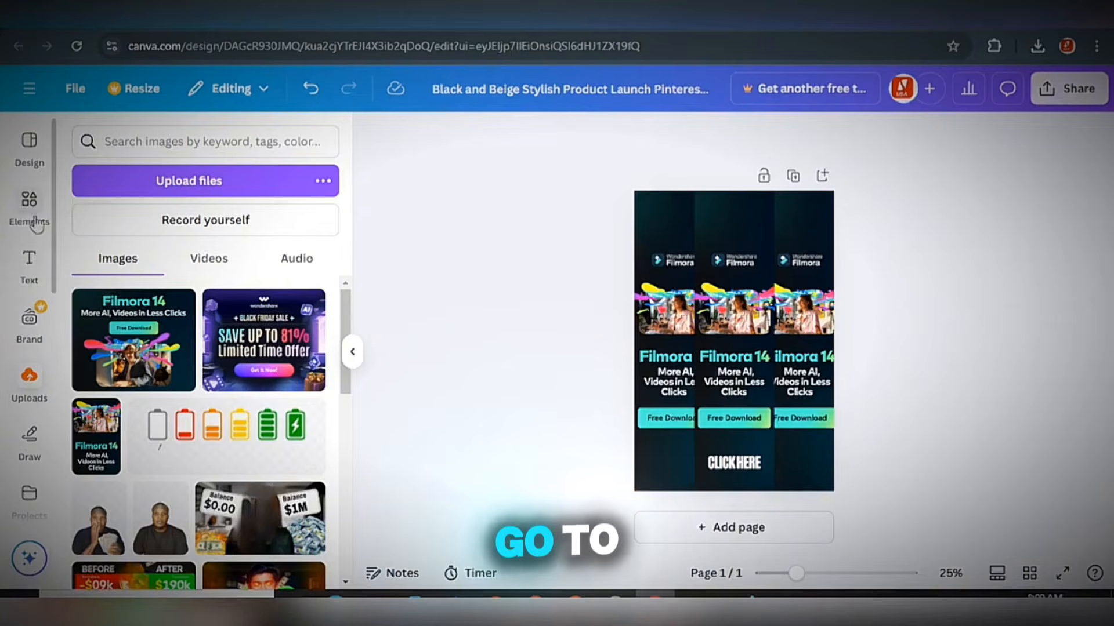
Search the elements for "hand arrow" graphics and add the red curved arrow to the pin
left_click(32, 209)
left_click(172, 143)
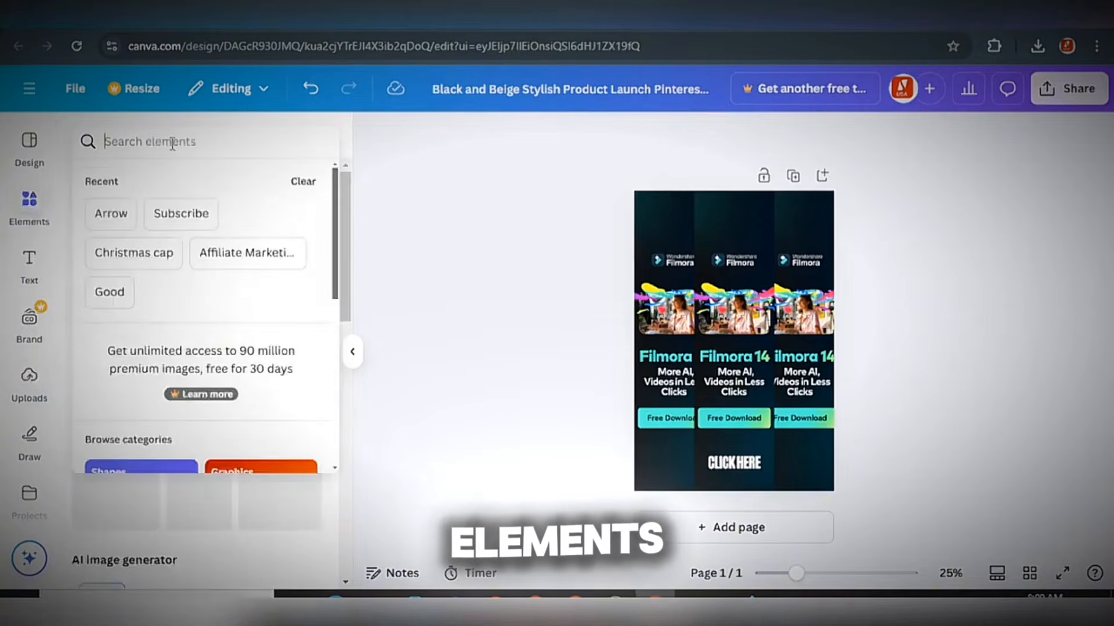
type("hand arrow")
key("Return")
left_click(306, 269)
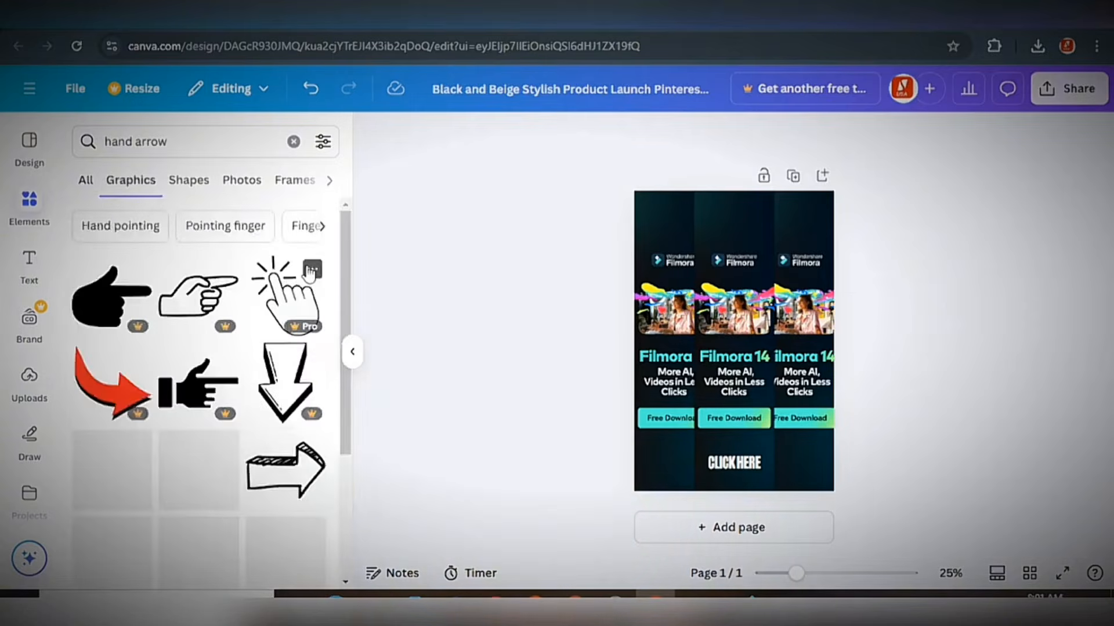
scroll(192, 314, "down", 2)
left_click(80, 312)
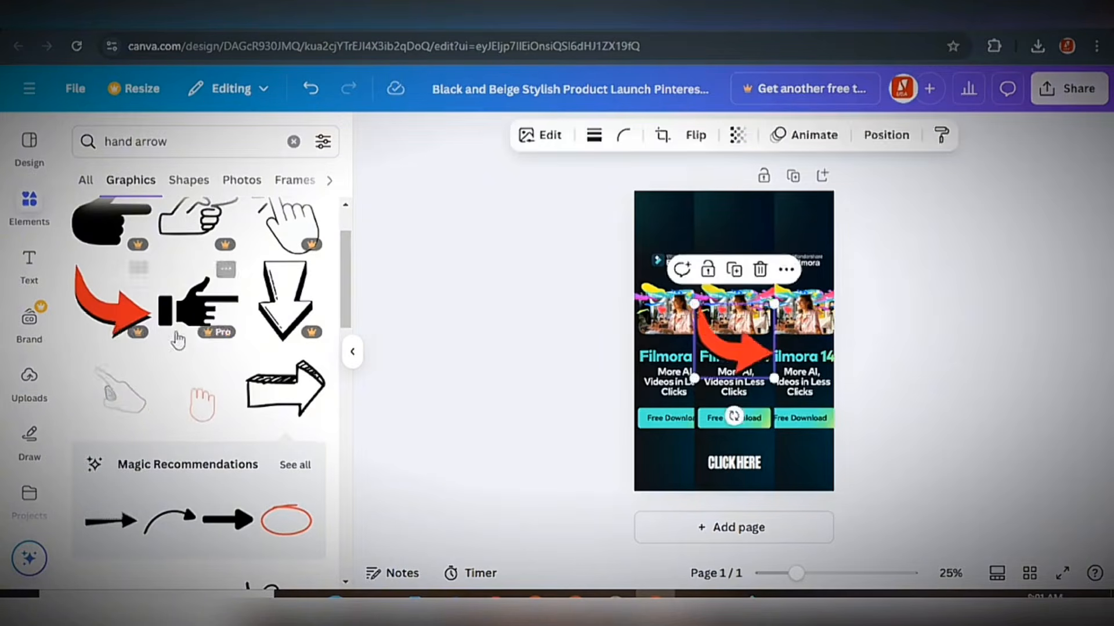
Shrink the red curved arrow and rotate it so that its head points upward
left_click_drag(775, 378, 736, 338)
left_click_drag(701, 368, 737, 364)
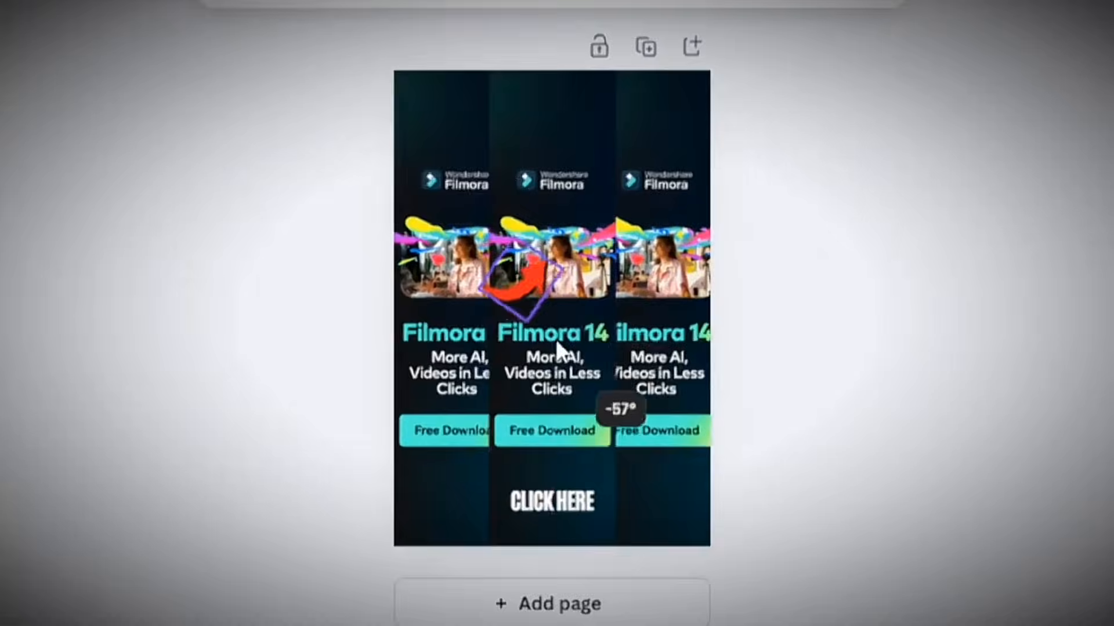
left_click_drag(556, 340, 556, 339)
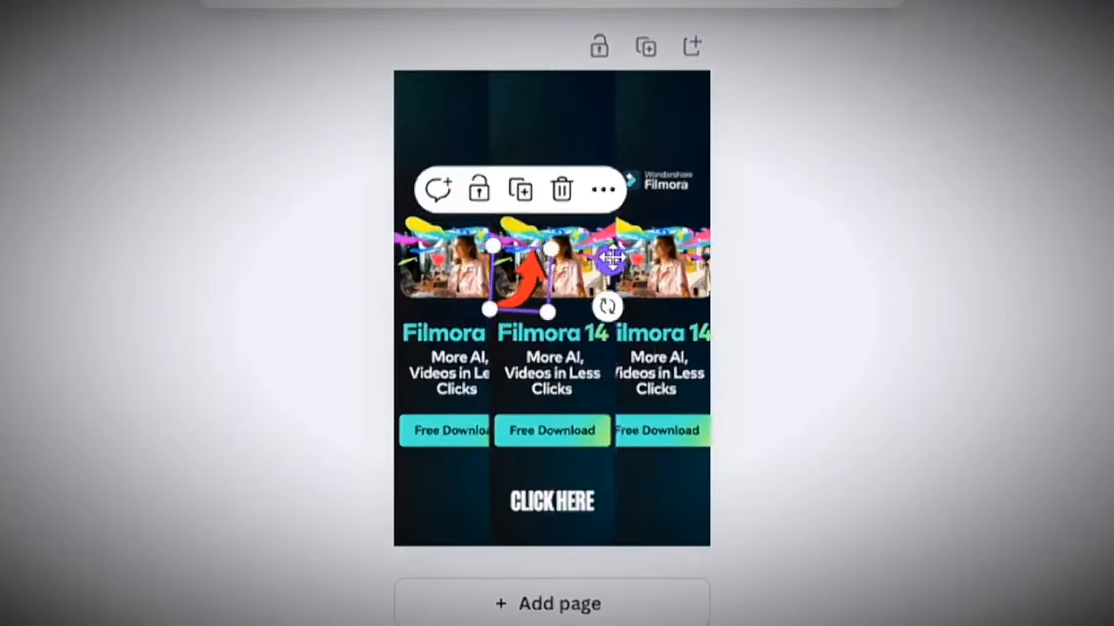
Fit the small red arrow between the "CLICK HERE" text and the middle Free Download button, pointing up at the button
left_click_drag(525, 272, 554, 472)
left_click_drag(580, 507, 557, 500)
left_click_drag(549, 550, 568, 529)
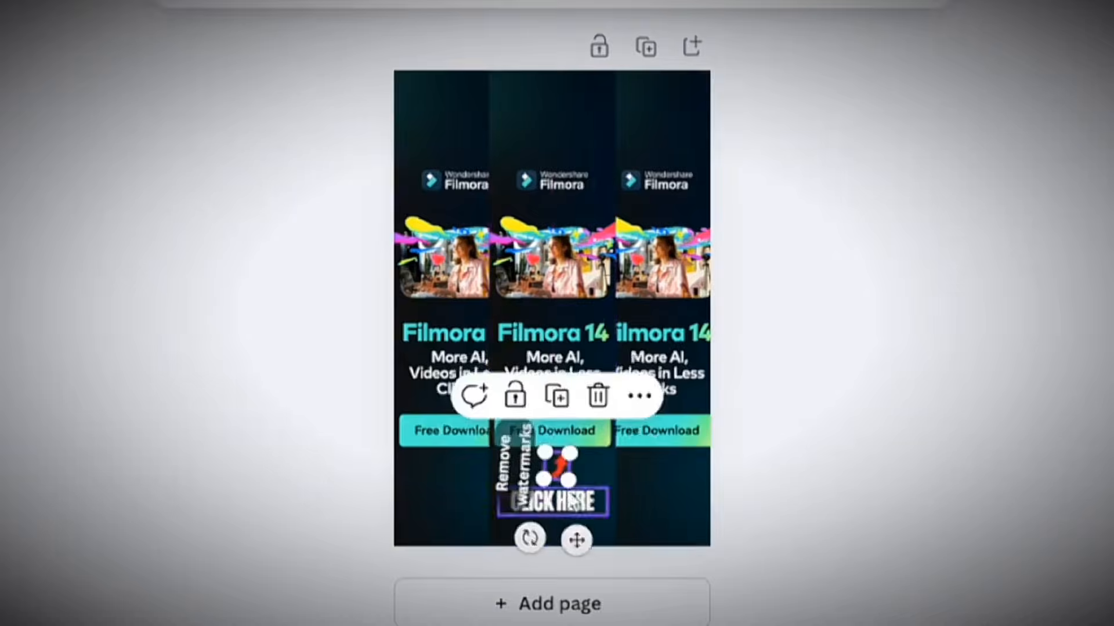
left_click_drag(569, 452, 580, 444)
left_click(585, 454)
left_click(559, 455)
left_click_drag(582, 536, 579, 542)
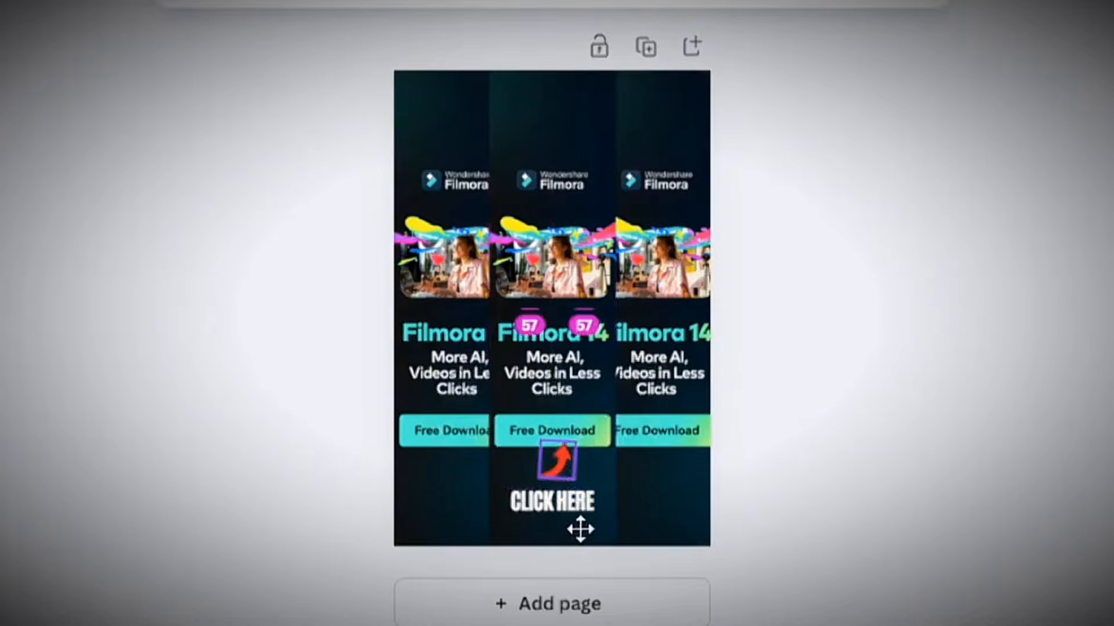
left_click(770, 447)
left_click(560, 461)
left_click(850, 443)
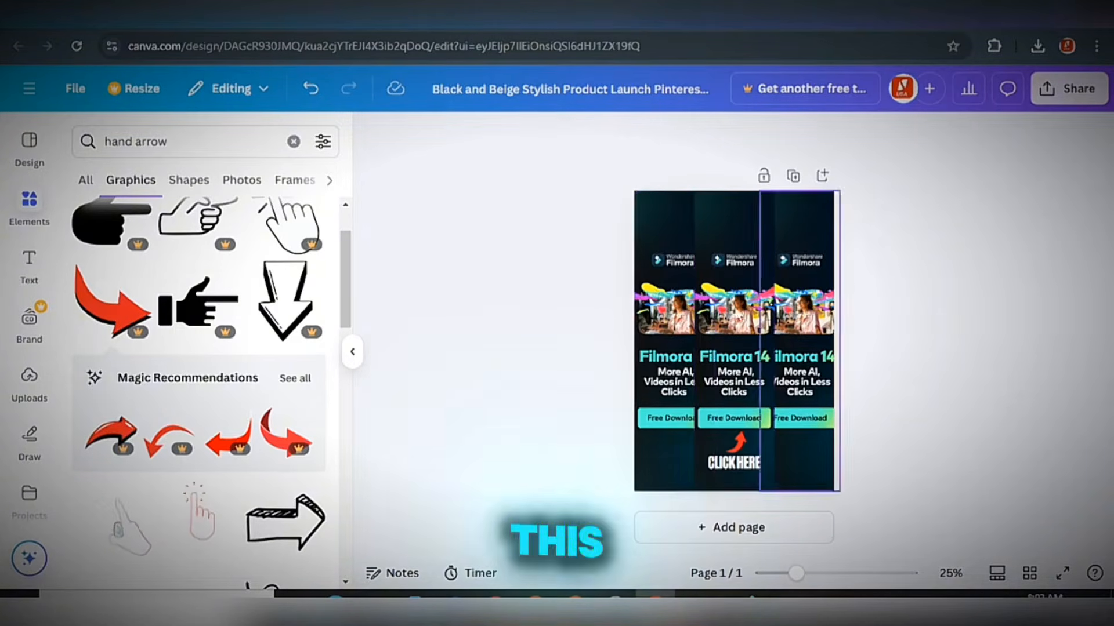
Apply a whole-image blur with intensity 43 to the pin's left banner
left_click(666, 347)
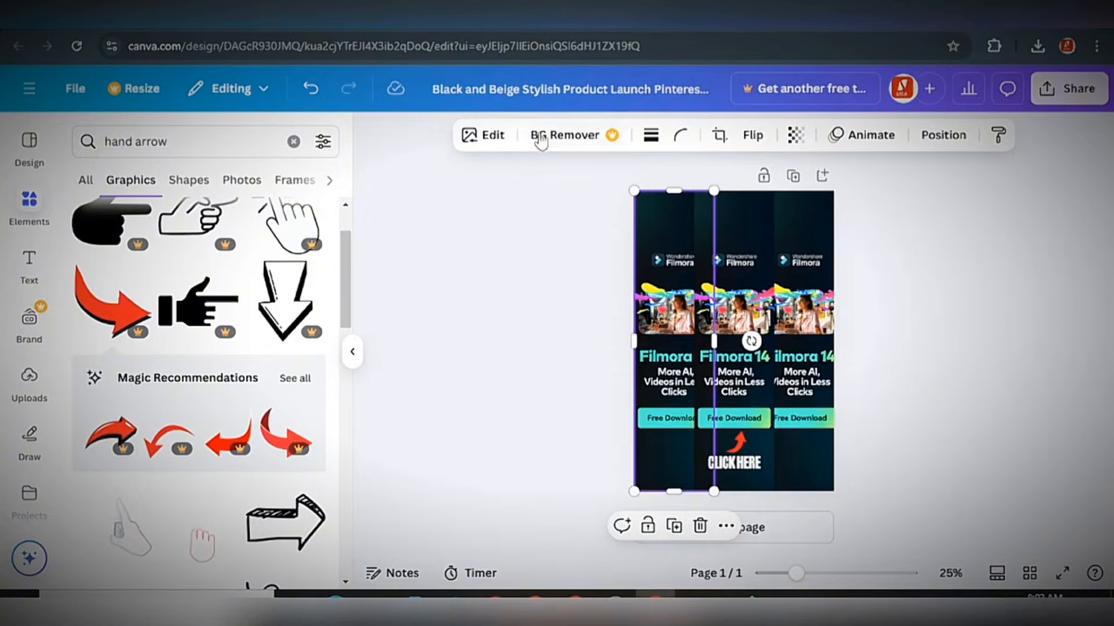
left_click(483, 135)
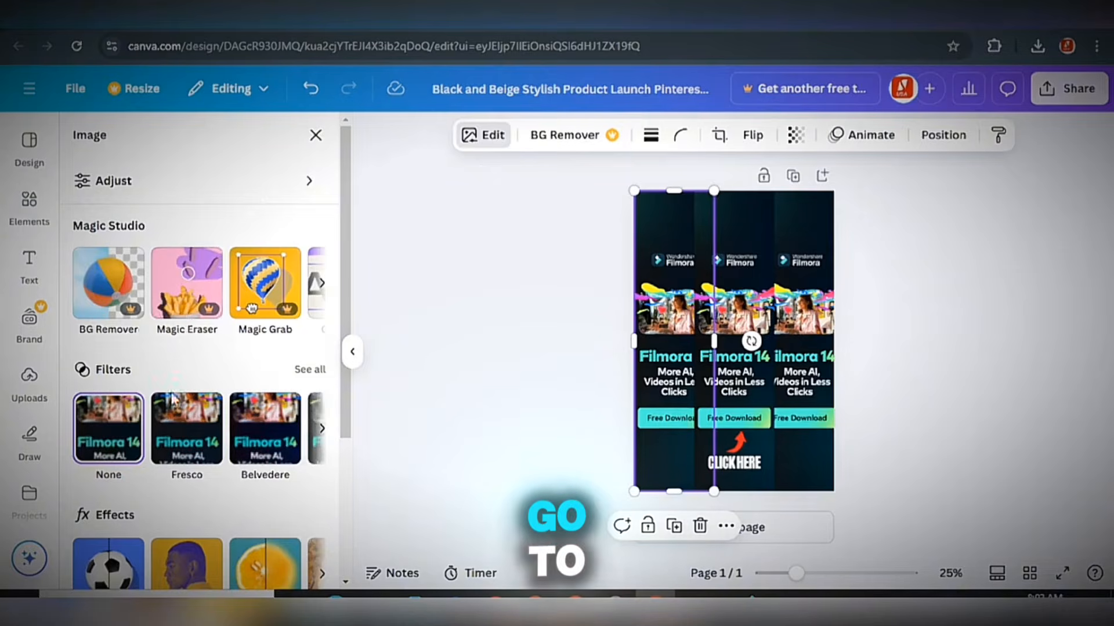
scroll(177, 487, "down", 2)
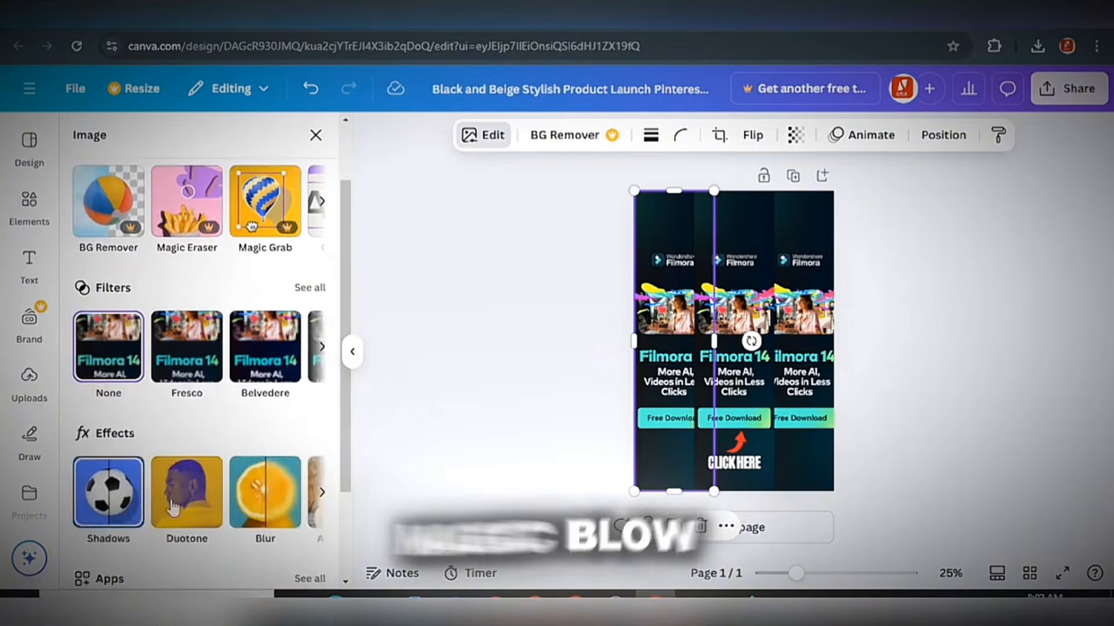
left_click(274, 486)
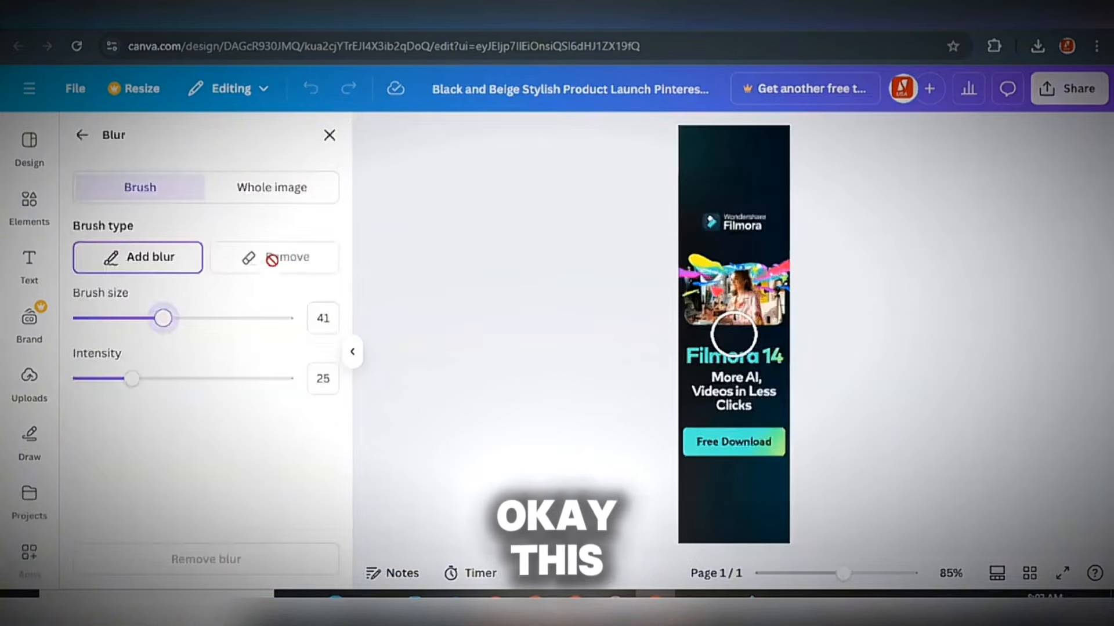
left_click(290, 194)
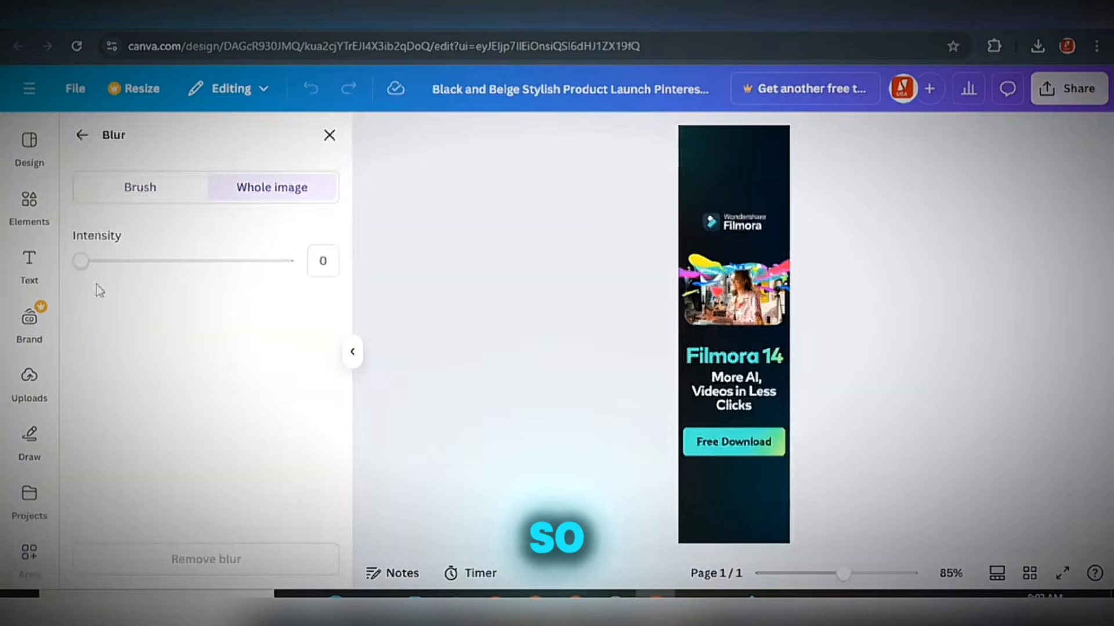
left_click_drag(124, 272, 167, 268)
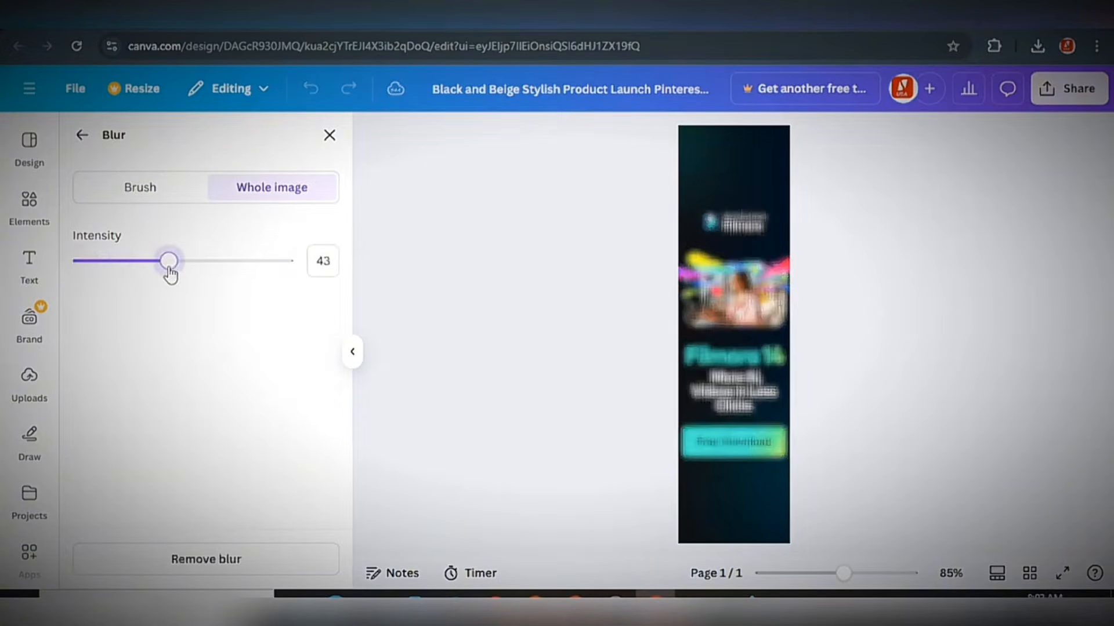
left_click(82, 135)
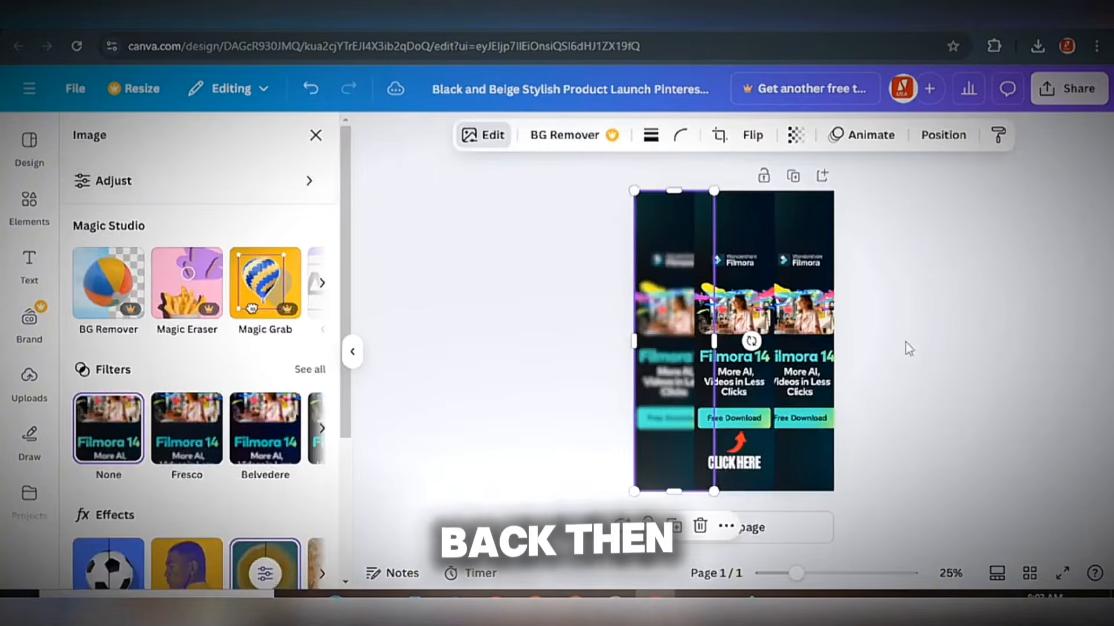
Blur the whole image of the pin's right banner to match the blurred left banner
left_click(812, 293)
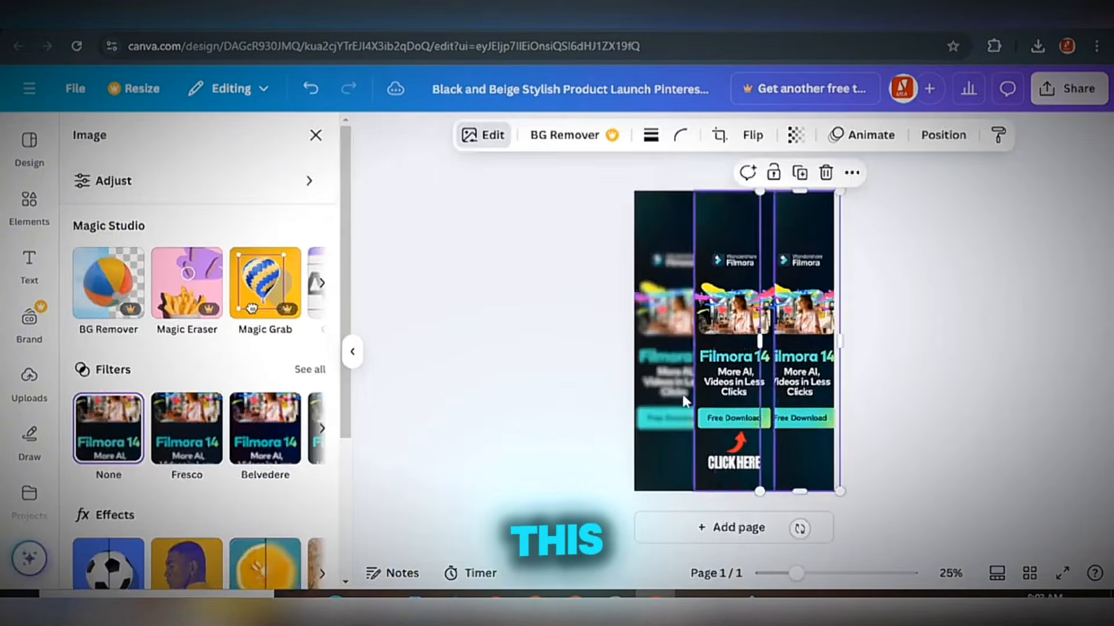
scroll(119, 451, "down", 3)
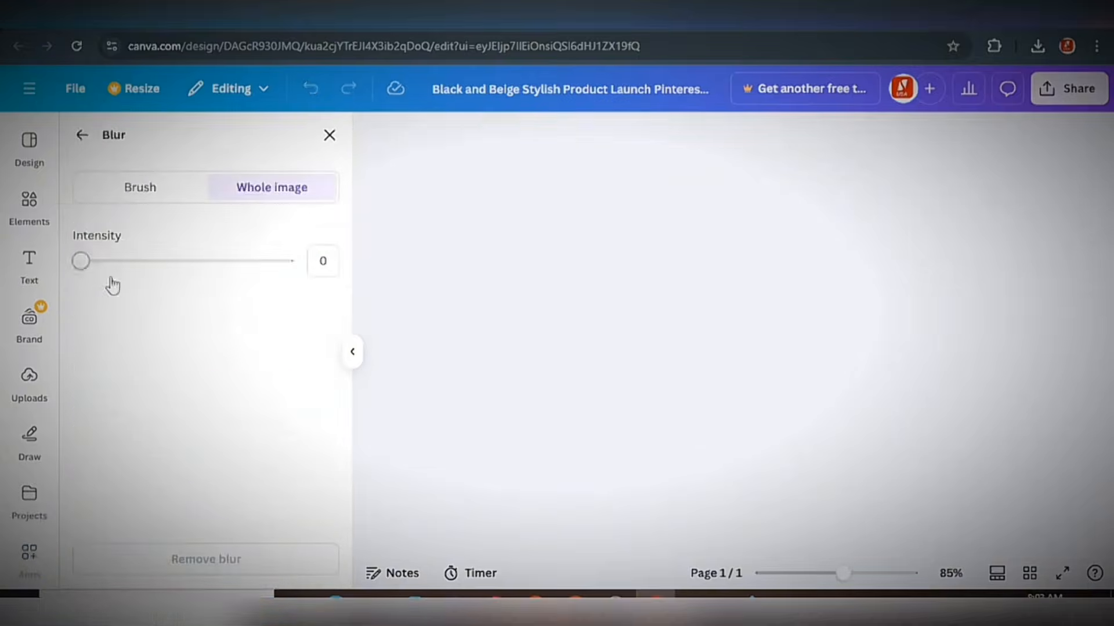
left_click_drag(79, 260, 166, 261)
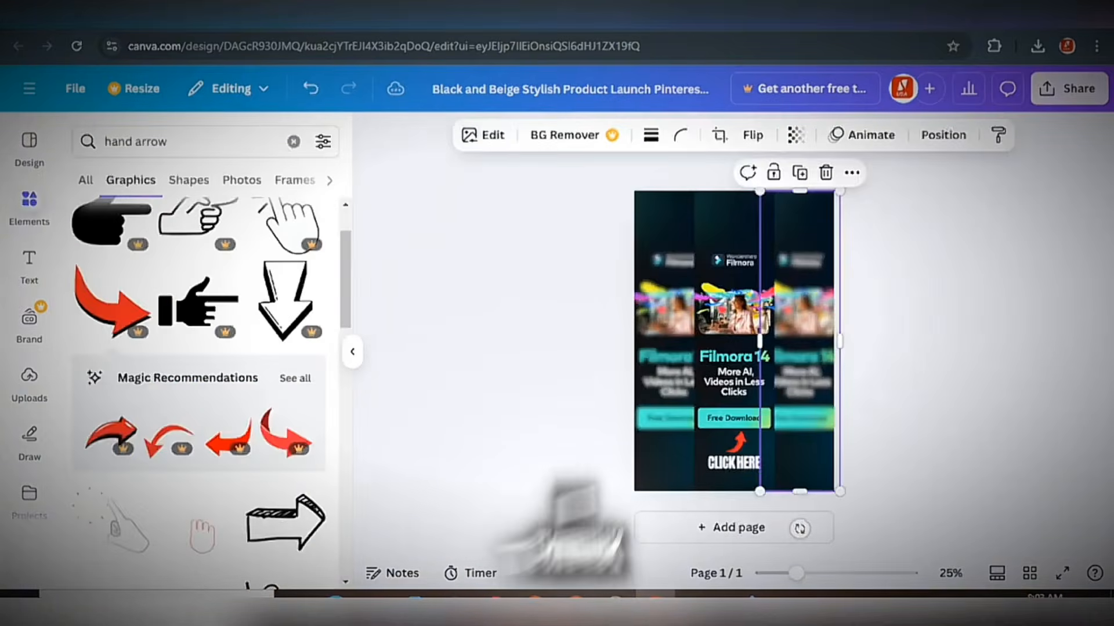
left_click(1063, 266)
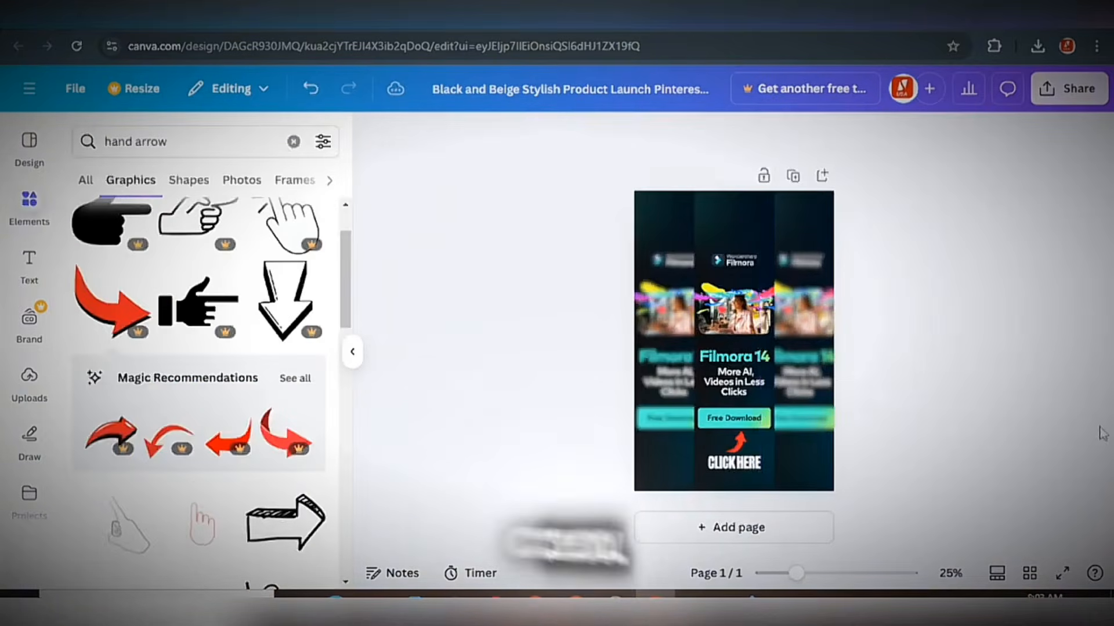
Download the pin as a PNG at size 1, using the free watermarked draft option
left_click(1069, 88)
left_click(806, 348)
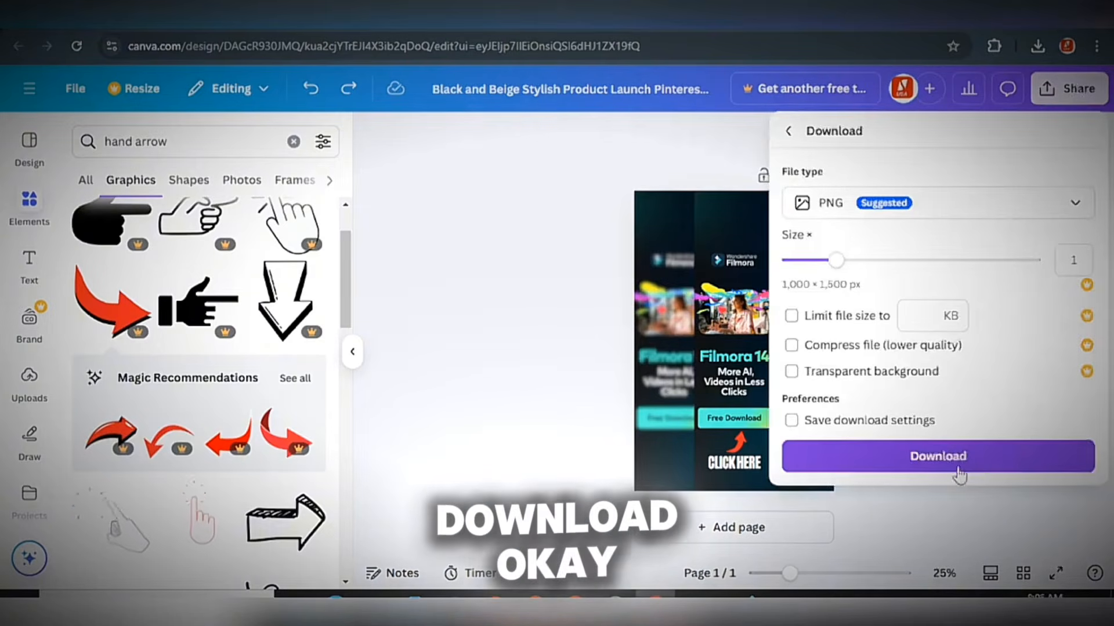
left_click(955, 456)
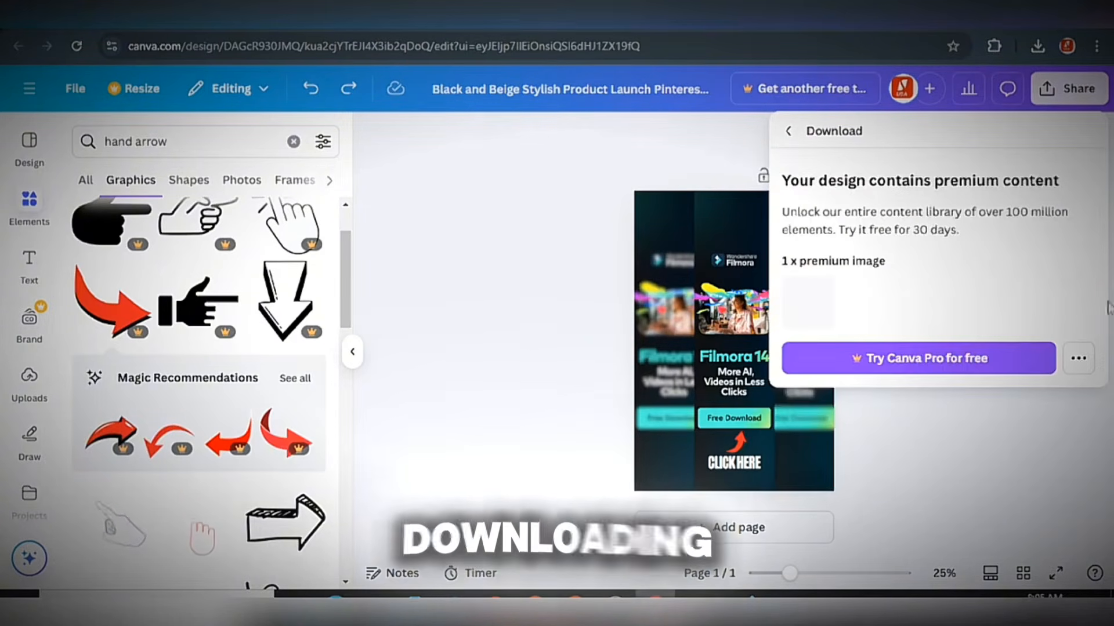
left_click(1079, 360)
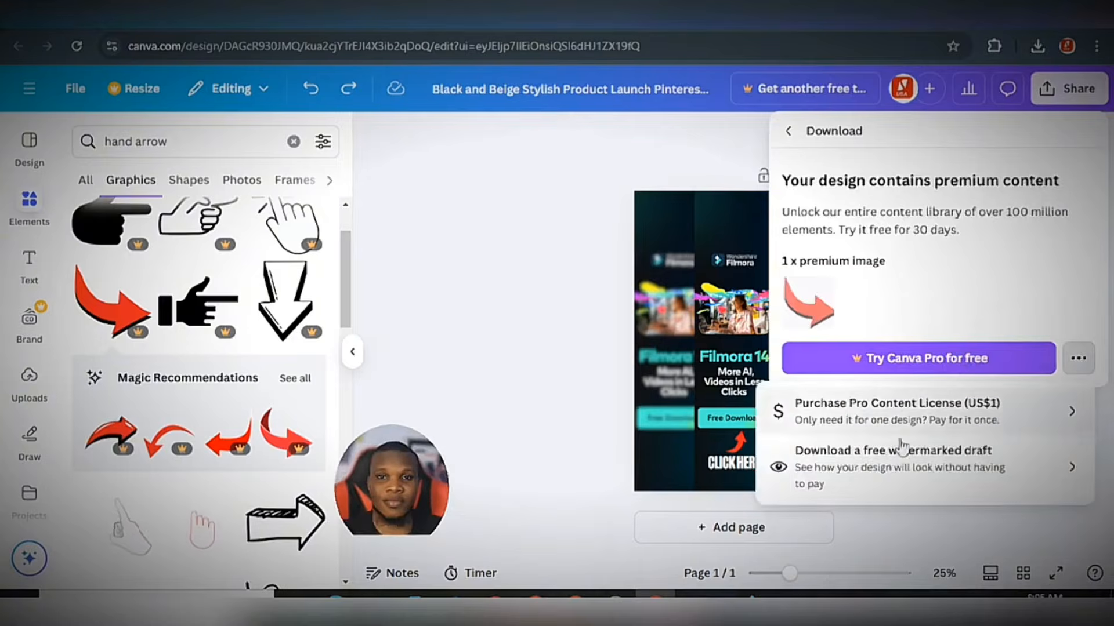
left_click(887, 464)
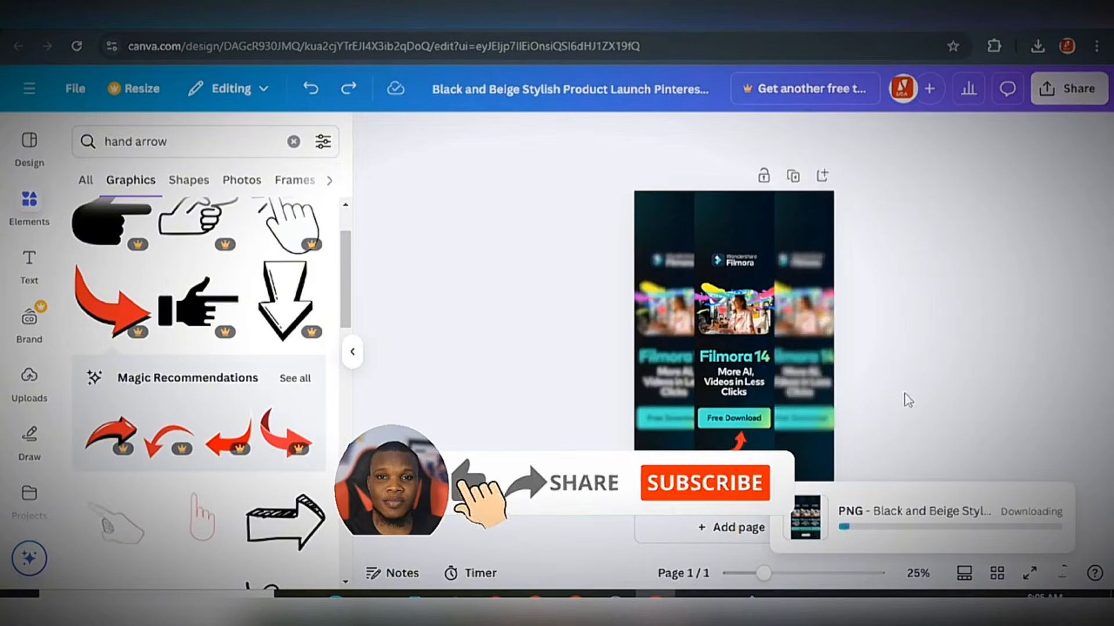